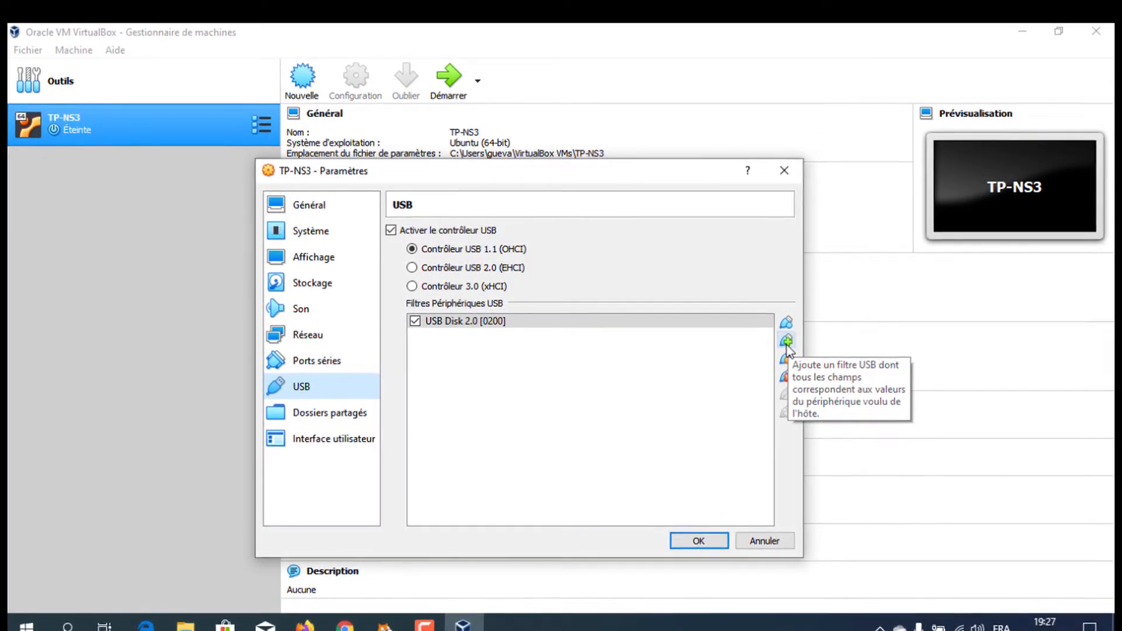
Add a second USB filter for the USB Disk 2.0 [0200] device, and remove that duplicate filter again
left_click(451, 323)
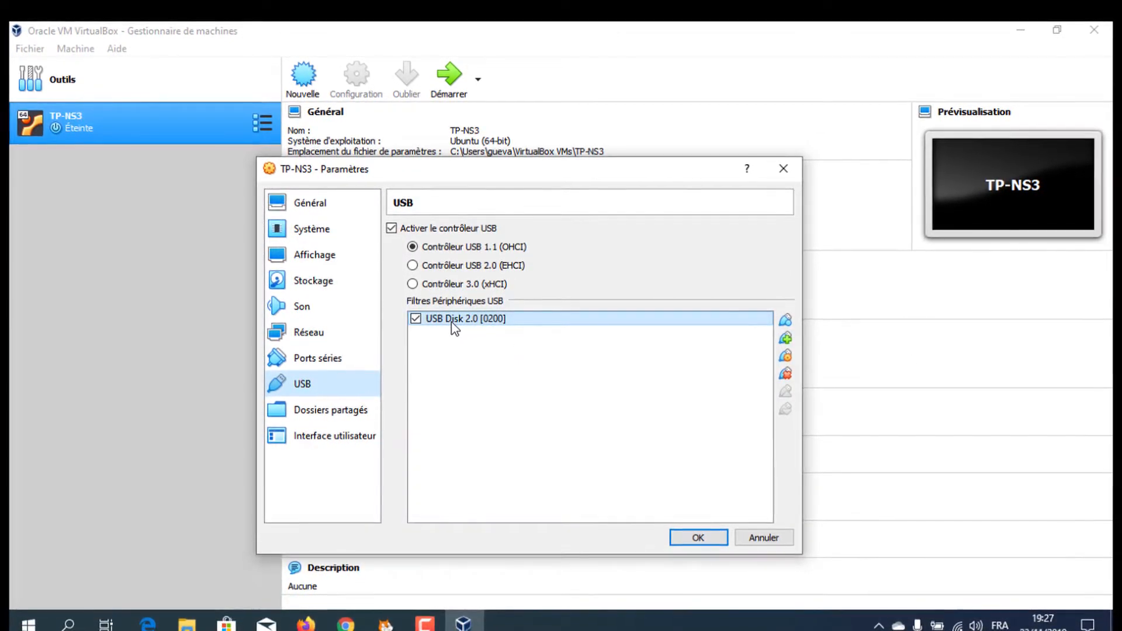
mouse_move(451, 321)
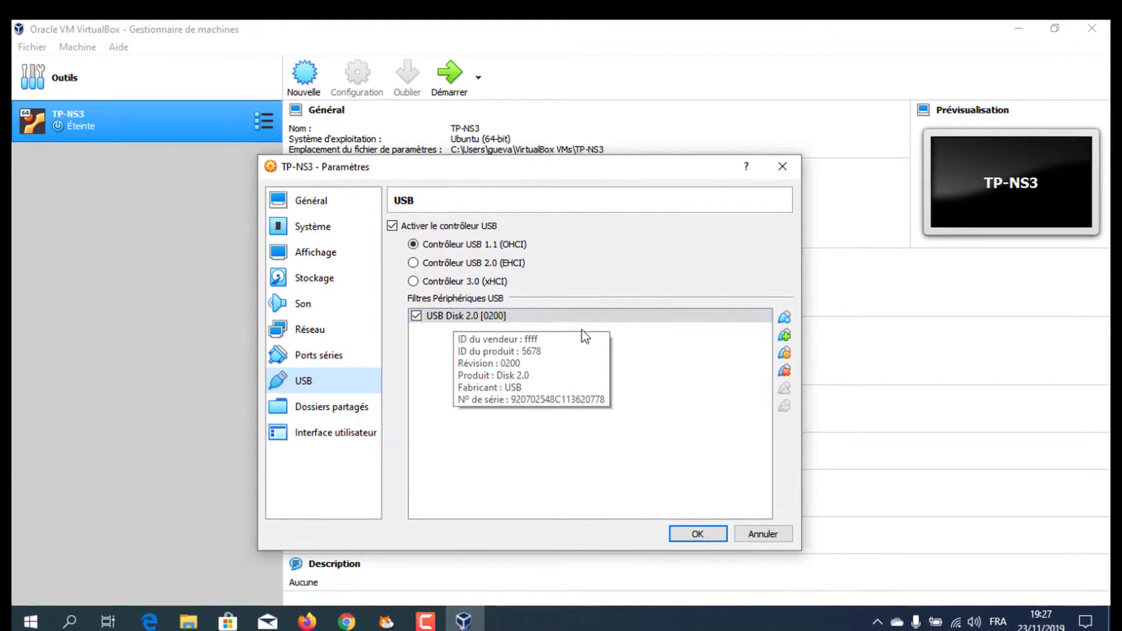
left_click(783, 328)
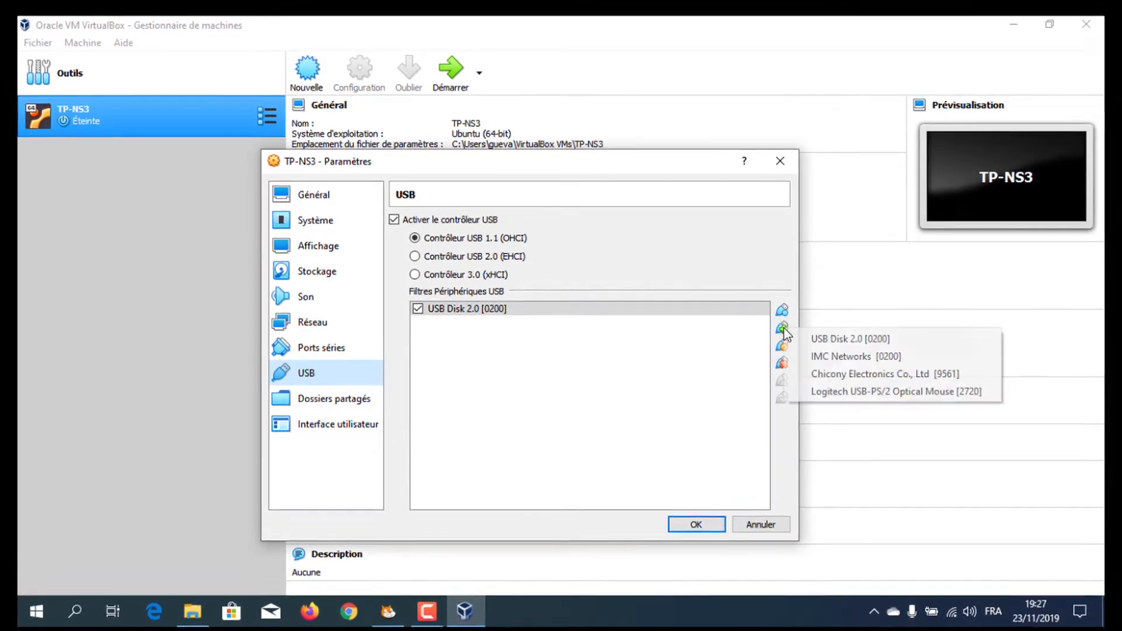
left_click(833, 335)
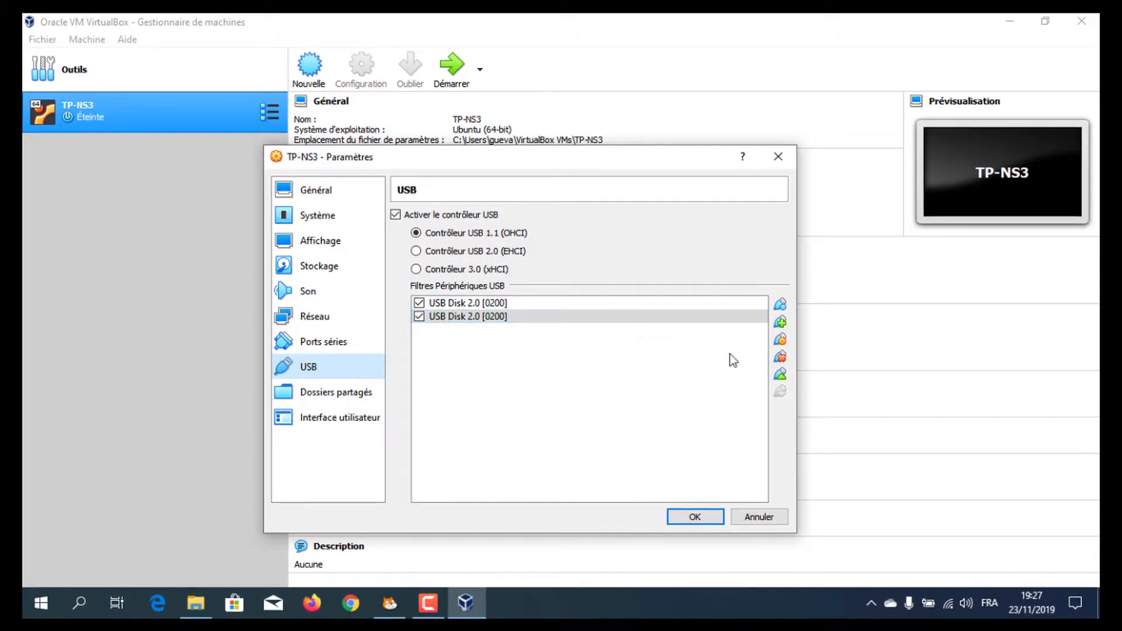
left_click(779, 357)
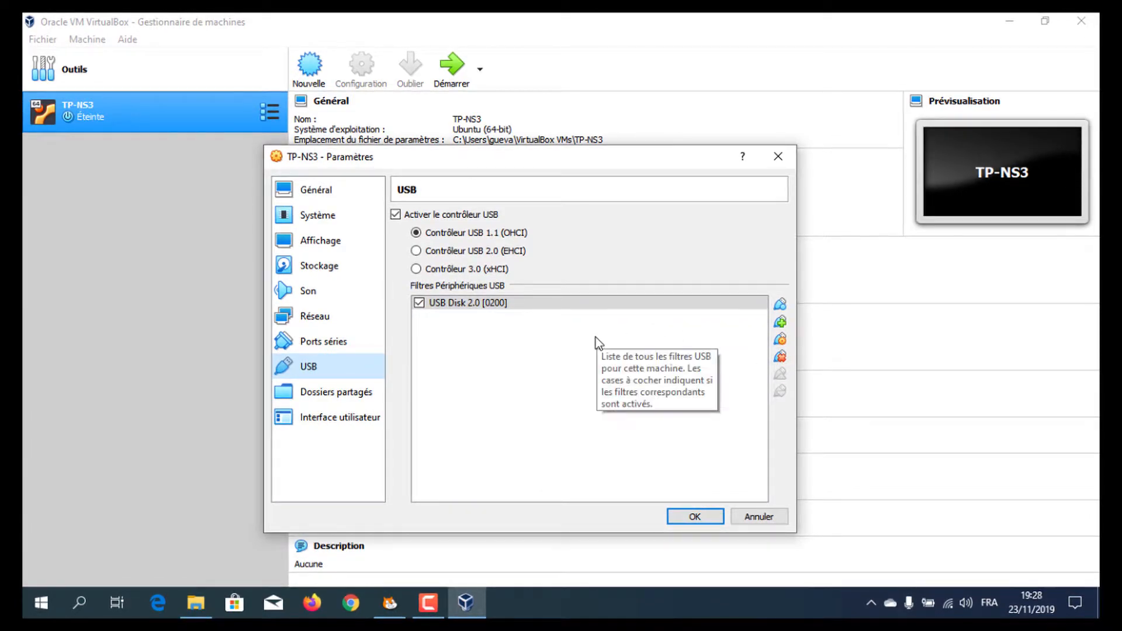
Accept the USB settings of the TP-NS3 virtual machine and start the machine
left_click(695, 519)
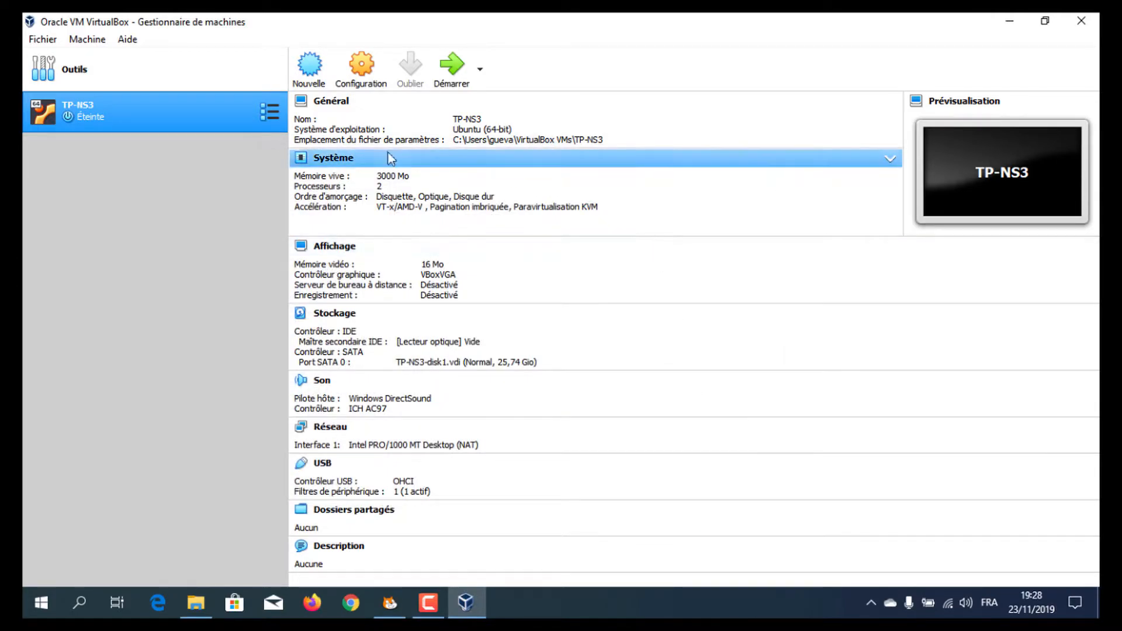
left_click(453, 76)
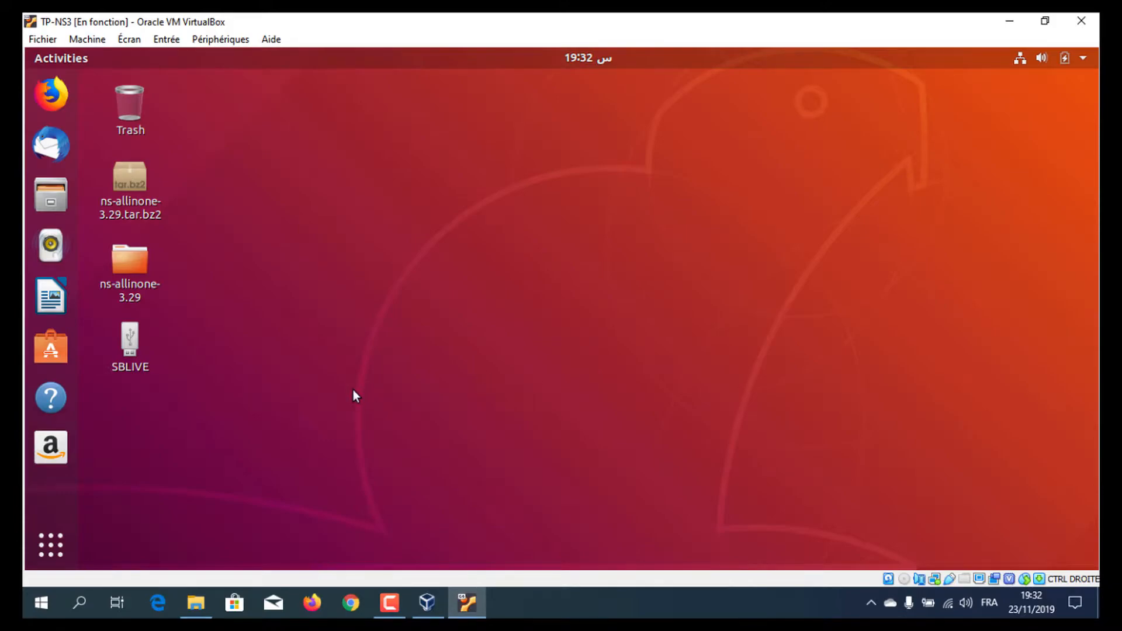
Find and open the Terminal in the Ubuntu guest, and place its window lower on the desktop
left_click(57, 552)
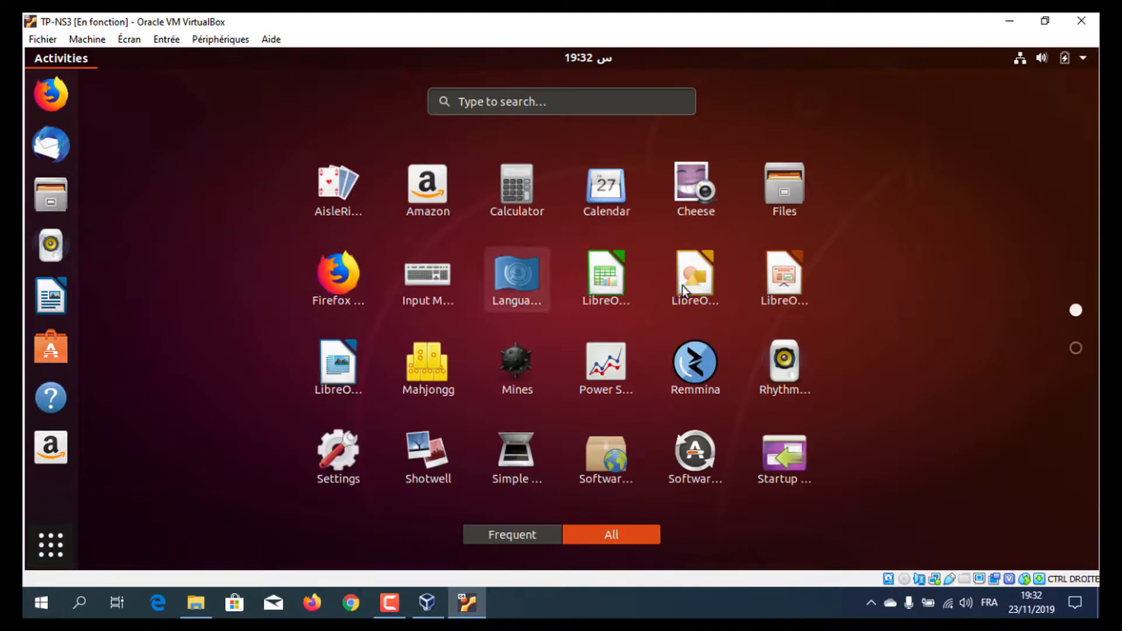
left_click(504, 103)
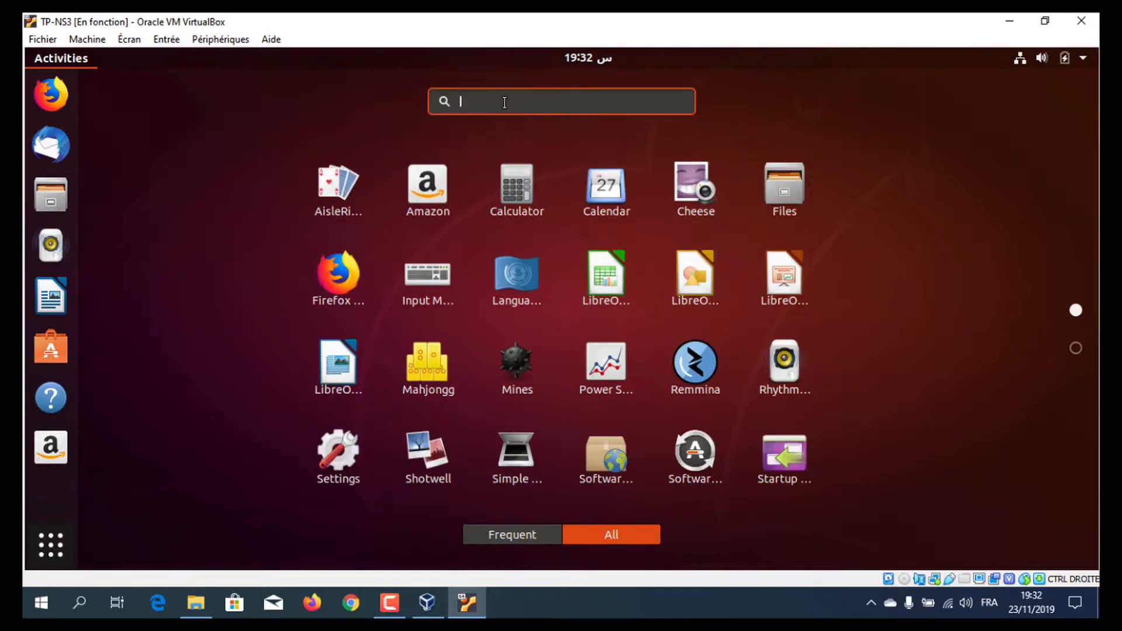
type("term")
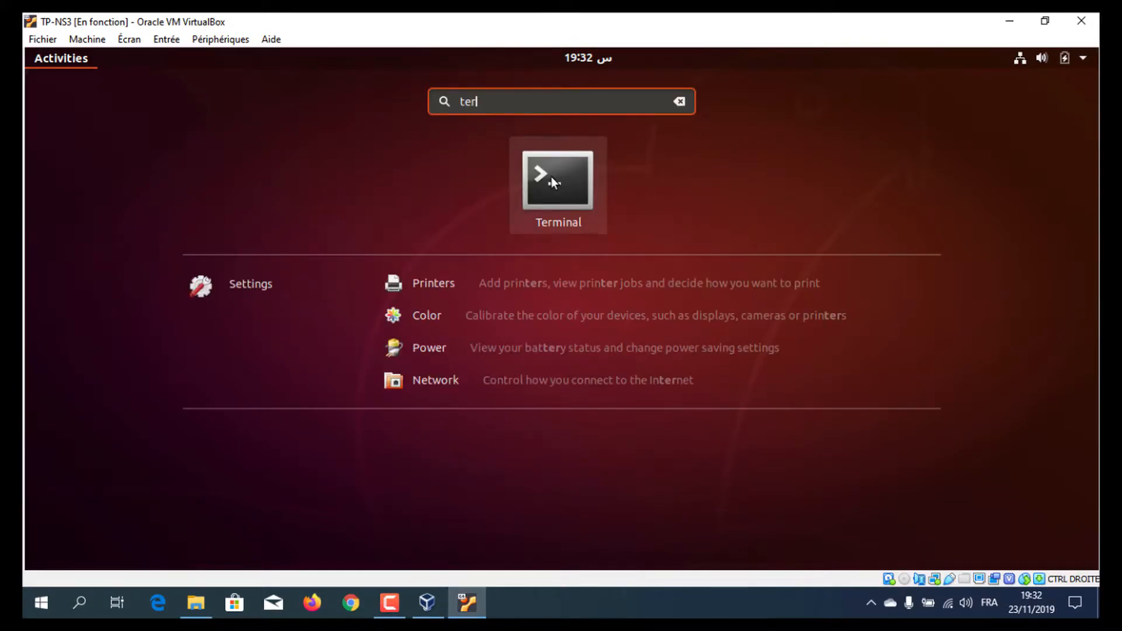
left_click(552, 177)
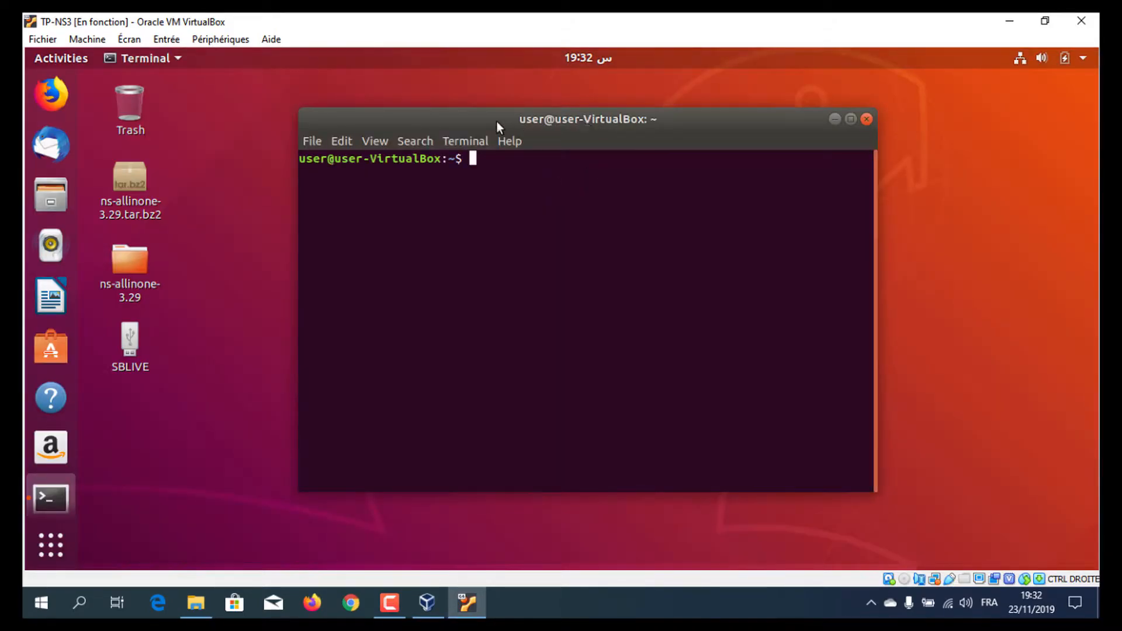
left_click_drag(472, 146, 472, 199)
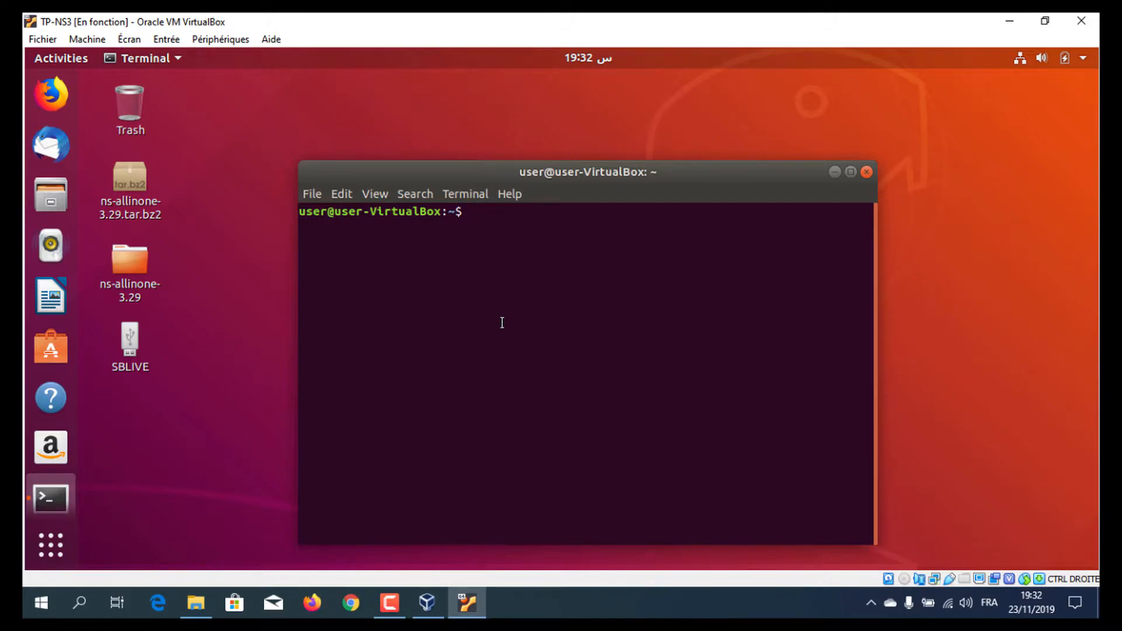
Install Systemback with the command sudo apt install systemback, answering Y to continue
type("sudo apt install sys")
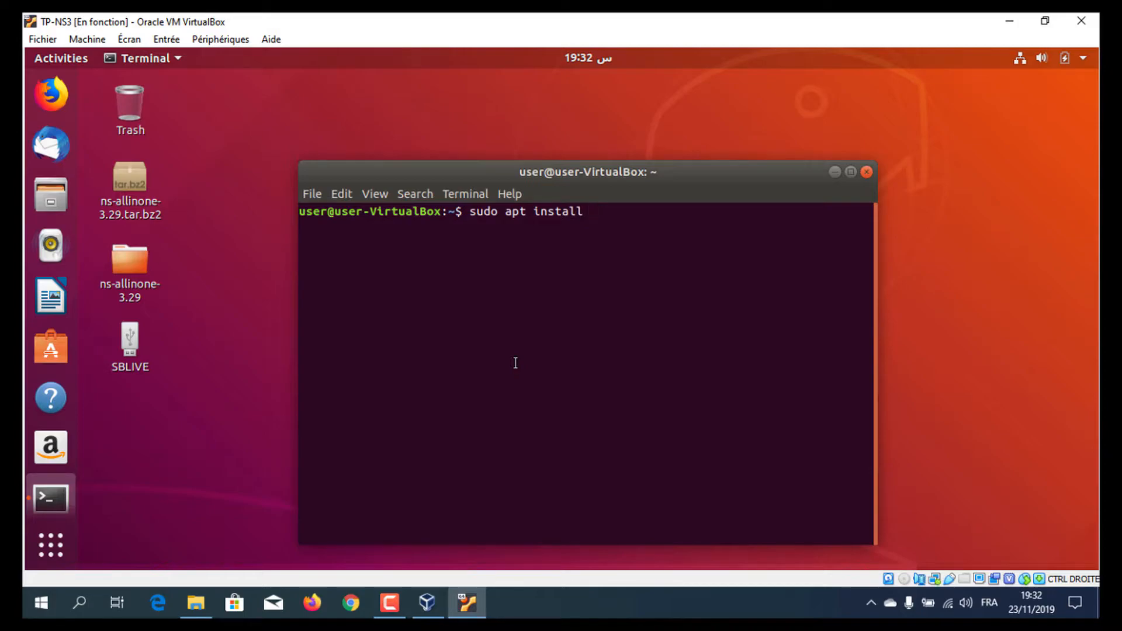
type("temback")
key("Return")
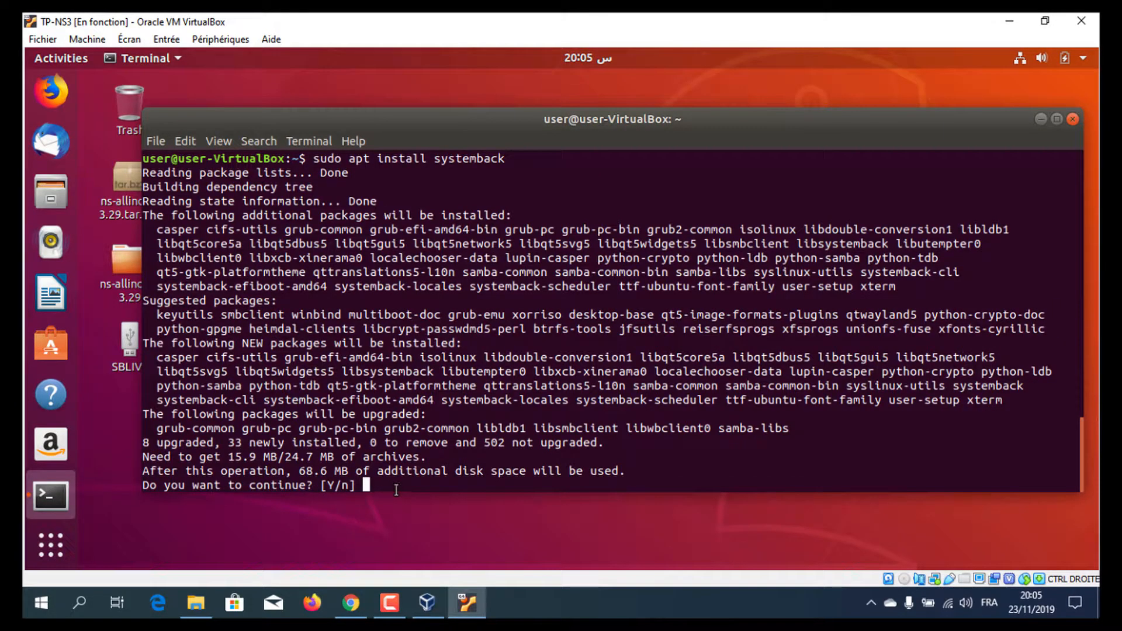
type("Y")
key("Return")
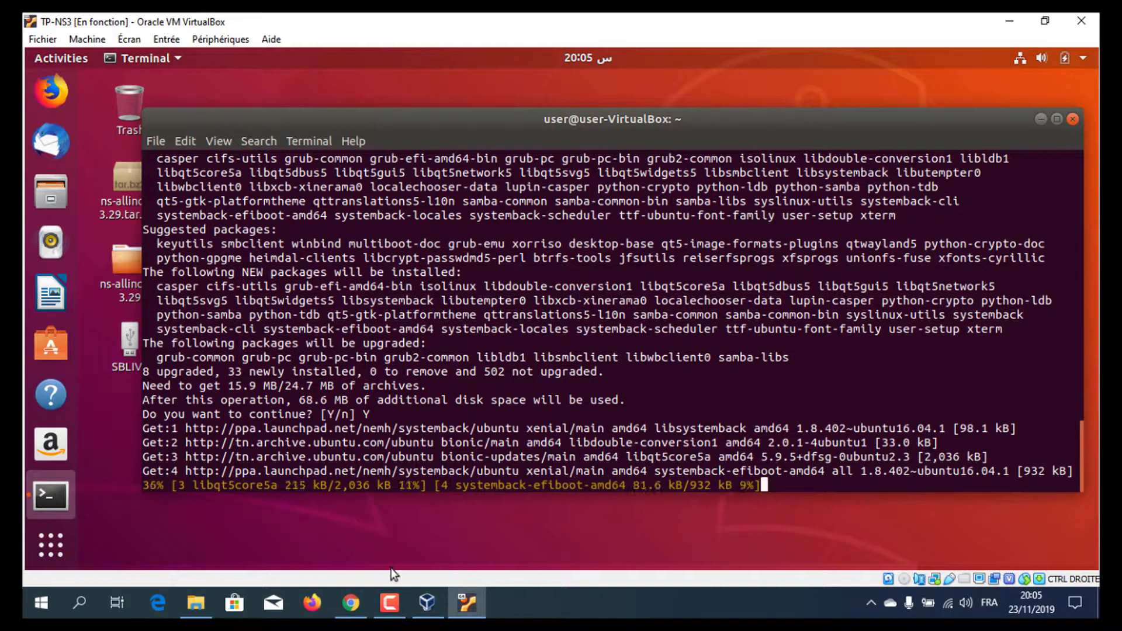
left_click(390, 607)
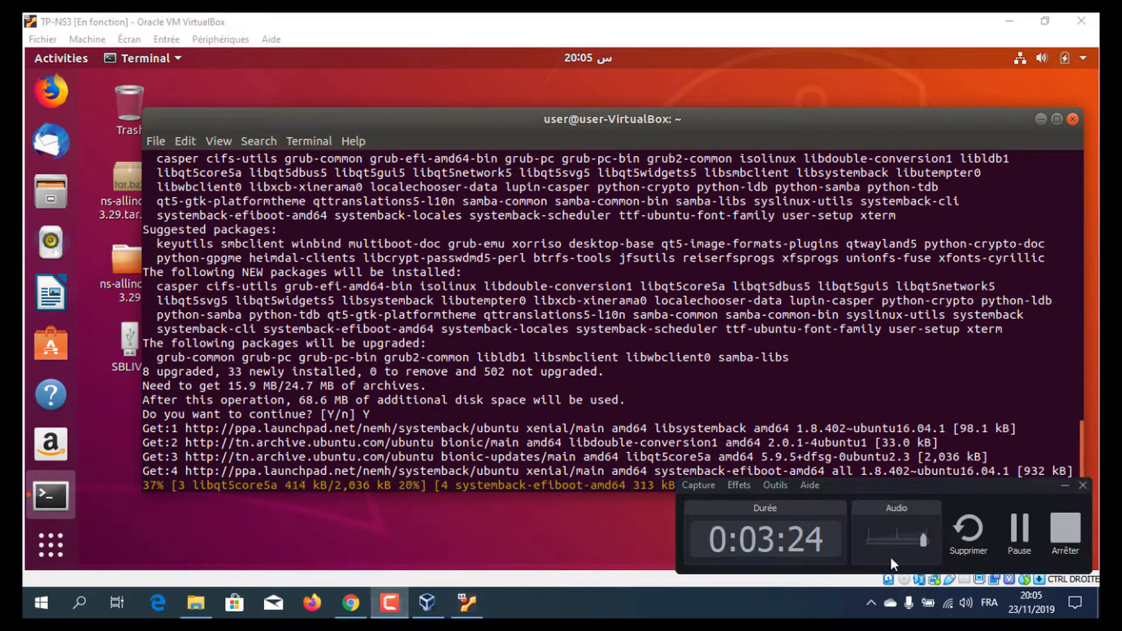
left_click(1020, 541)
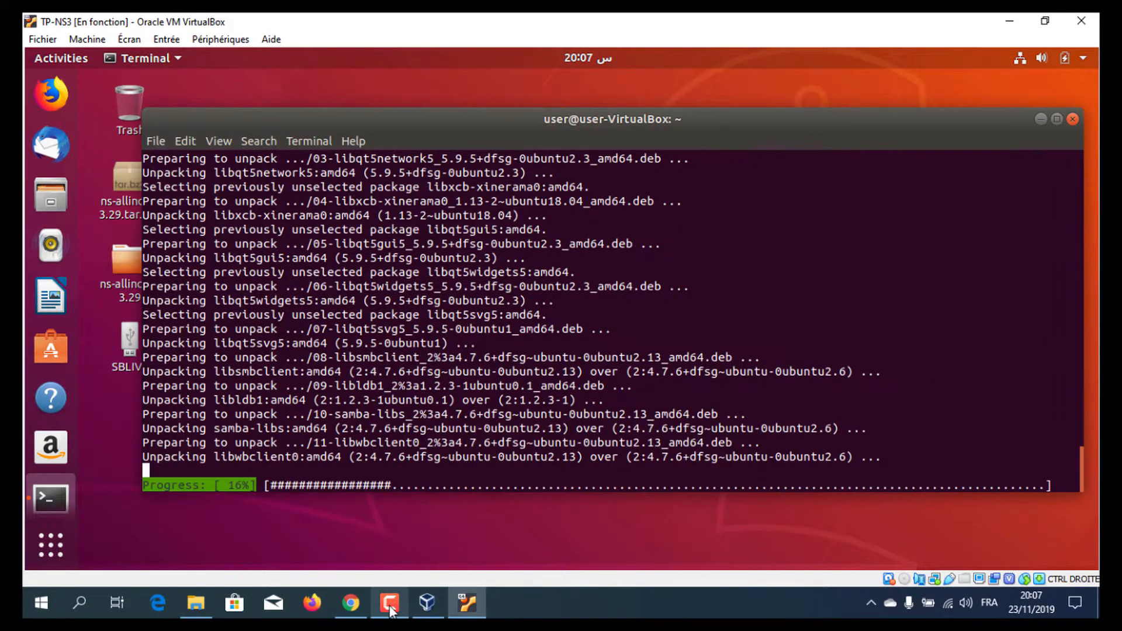
mouse_move(390, 611)
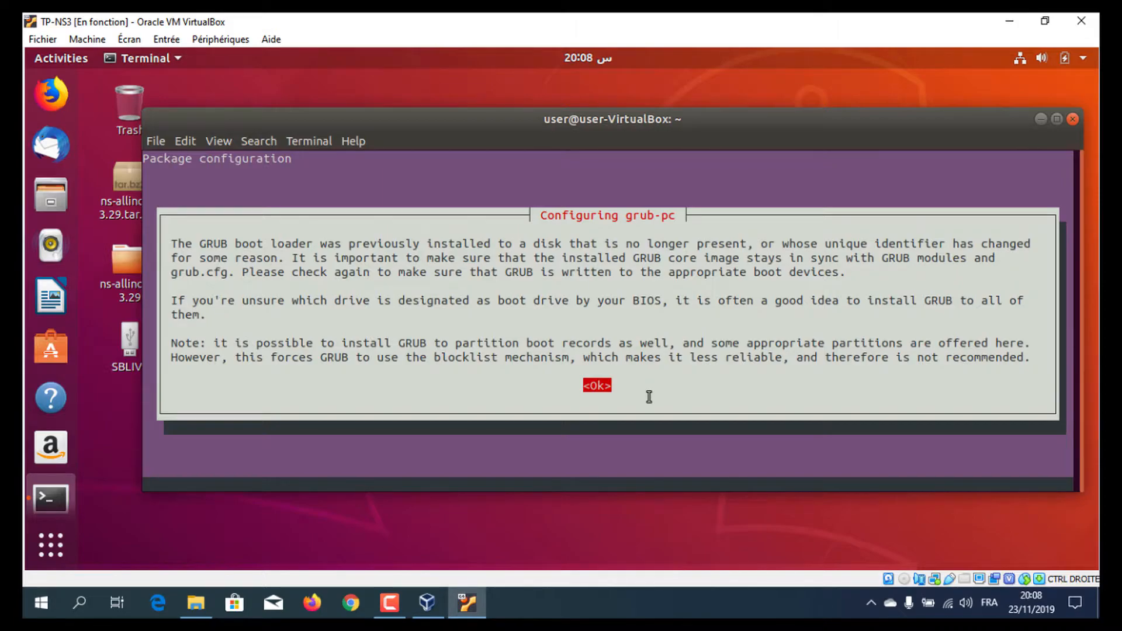
Complete the grub-pc configuration with no install device selected, choosing to continue without installing GRUB
key("Return")
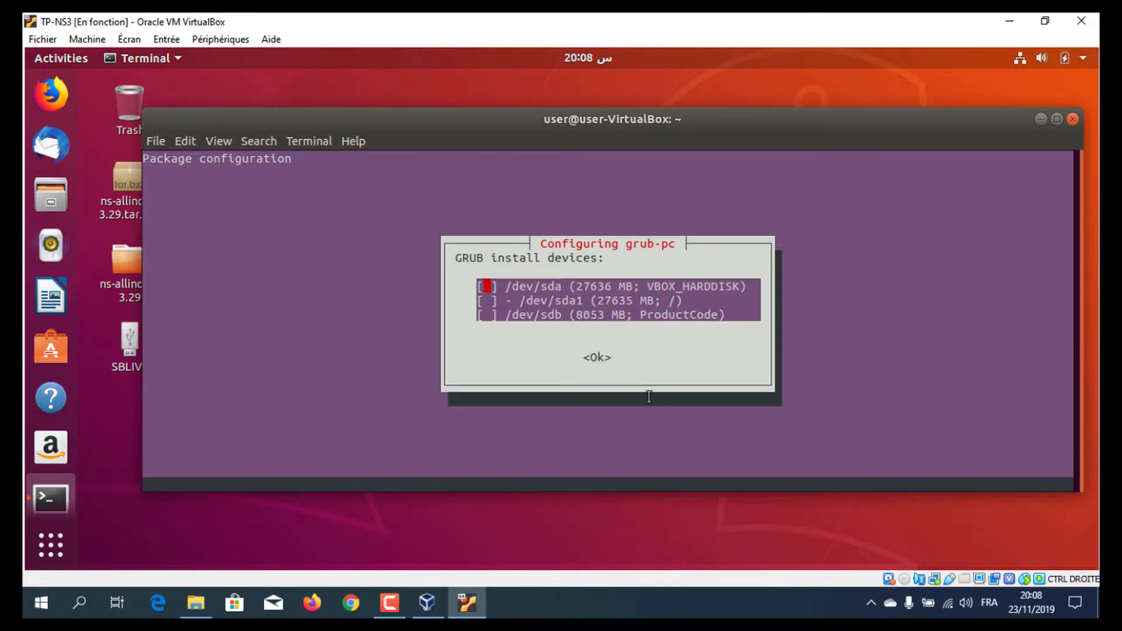
key("Return")
key("Left")
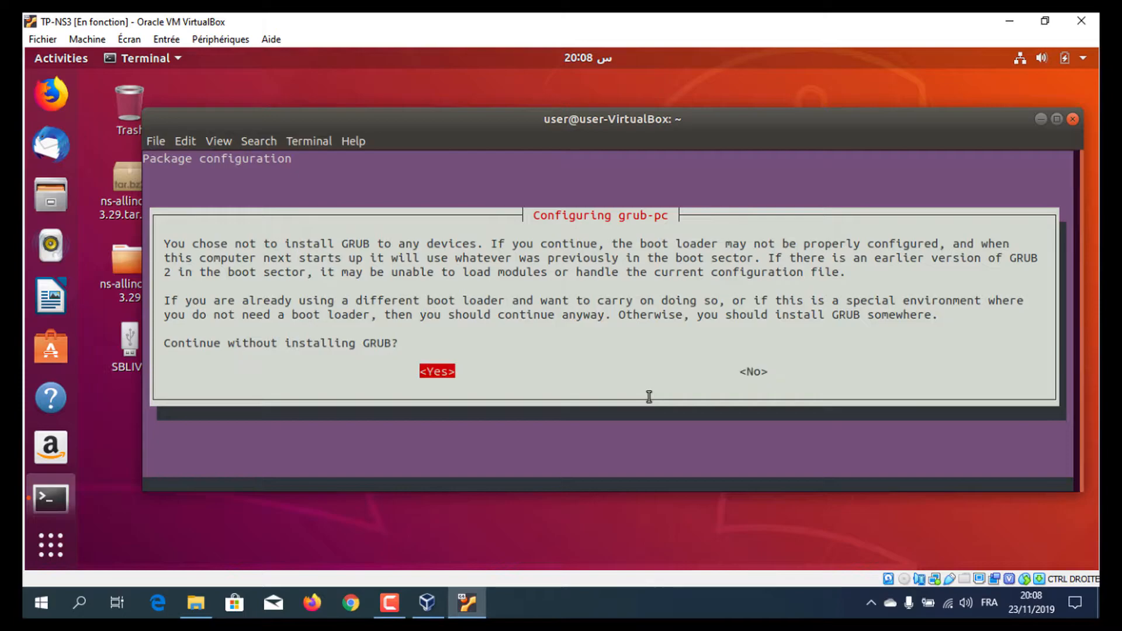
key("Return")
left_click(660, 542)
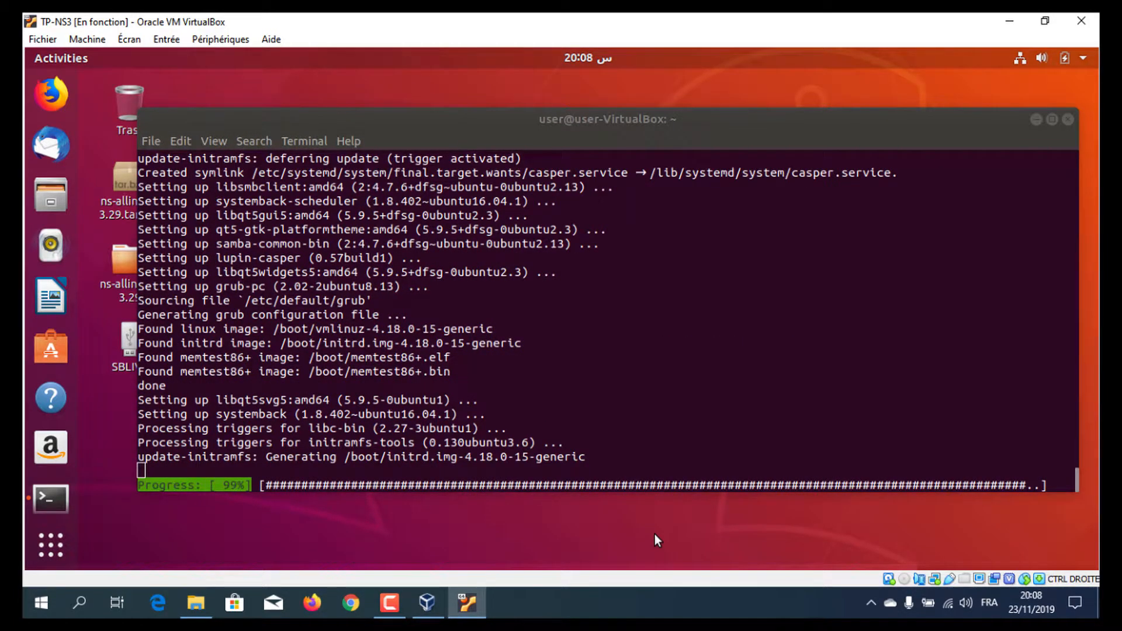
left_click(390, 604)
left_click(1020, 529)
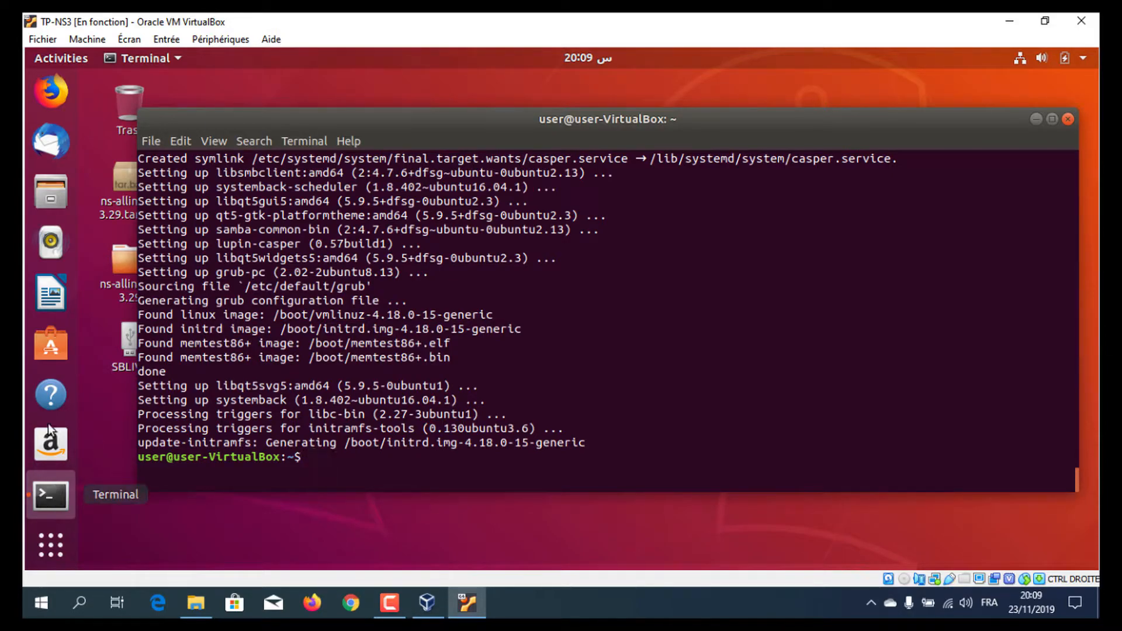
Find and launch Systemback in the guest, and authenticate by entering the administrator password
left_click(51, 544)
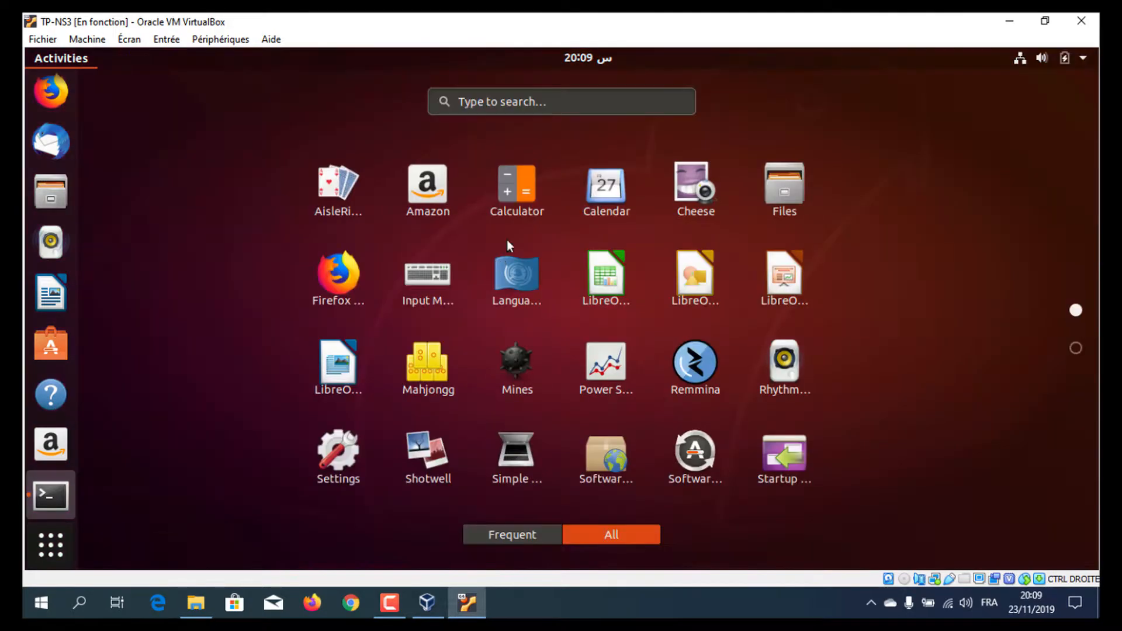
left_click(496, 105)
type("sy")
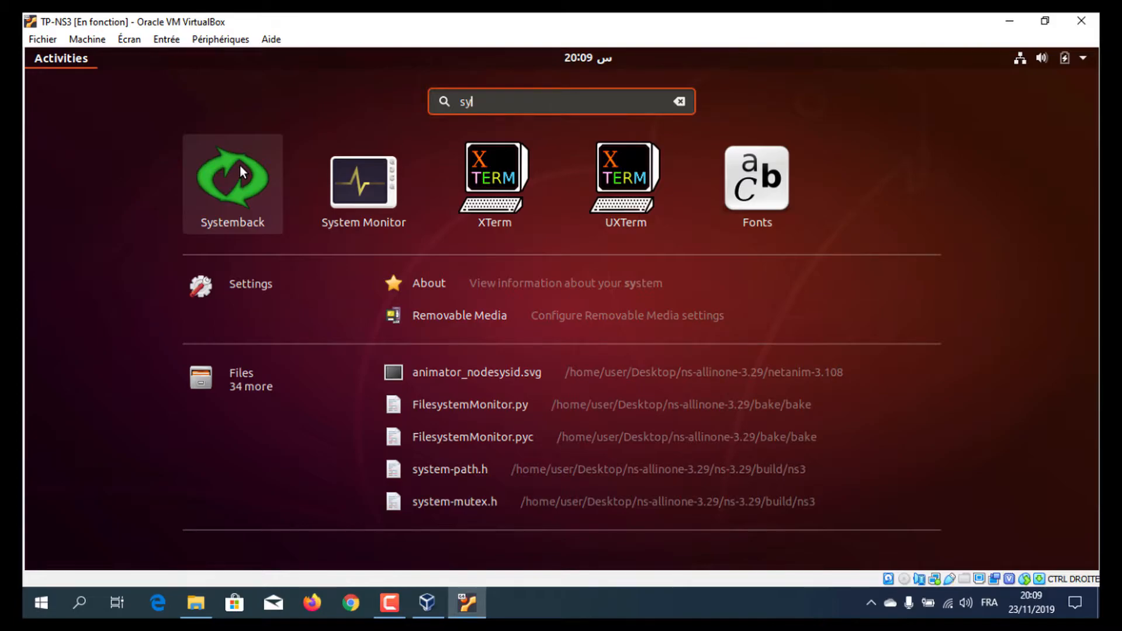
left_click(252, 191)
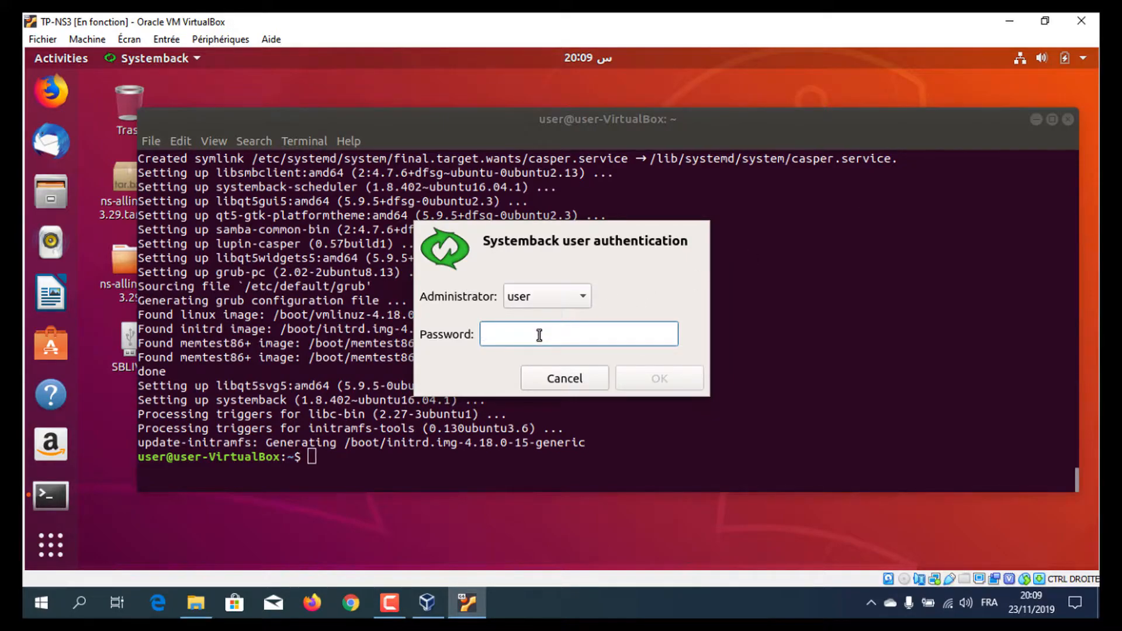
type("*****")
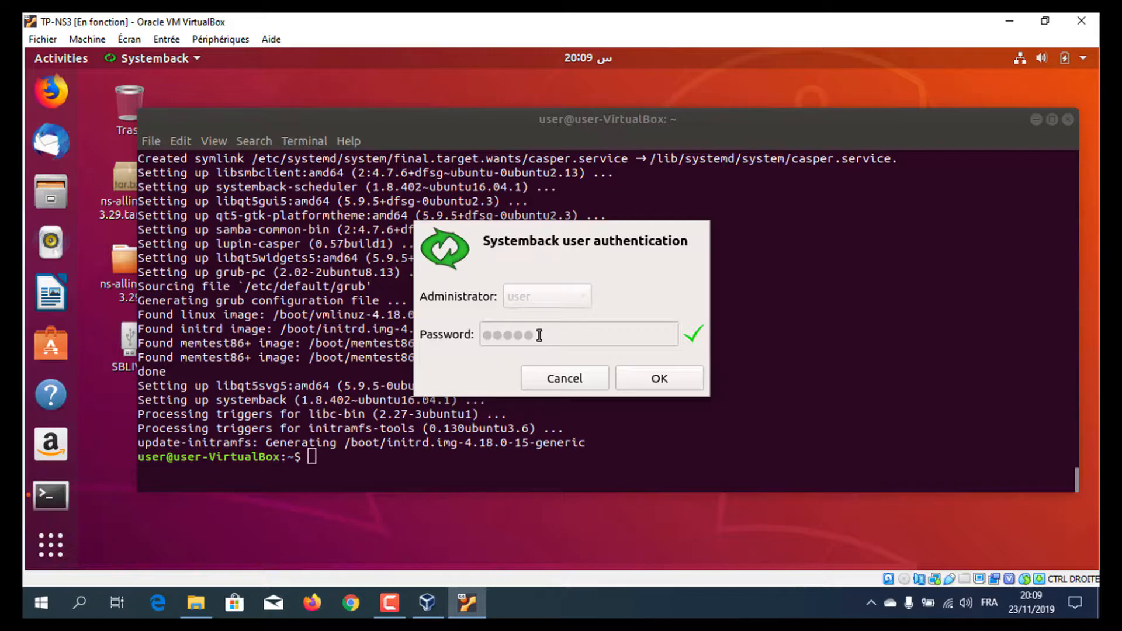
left_click(657, 381)
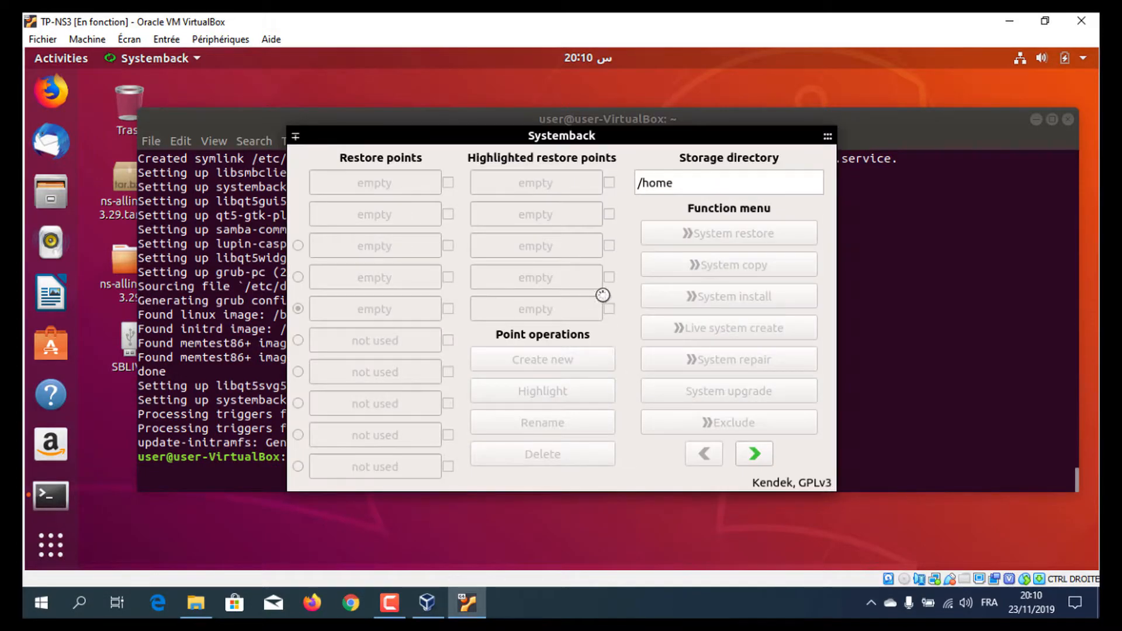
Minimize the terminal window and open Systemback's Live system create function
left_click(1036, 119)
left_click_drag(577, 143, 552, 120)
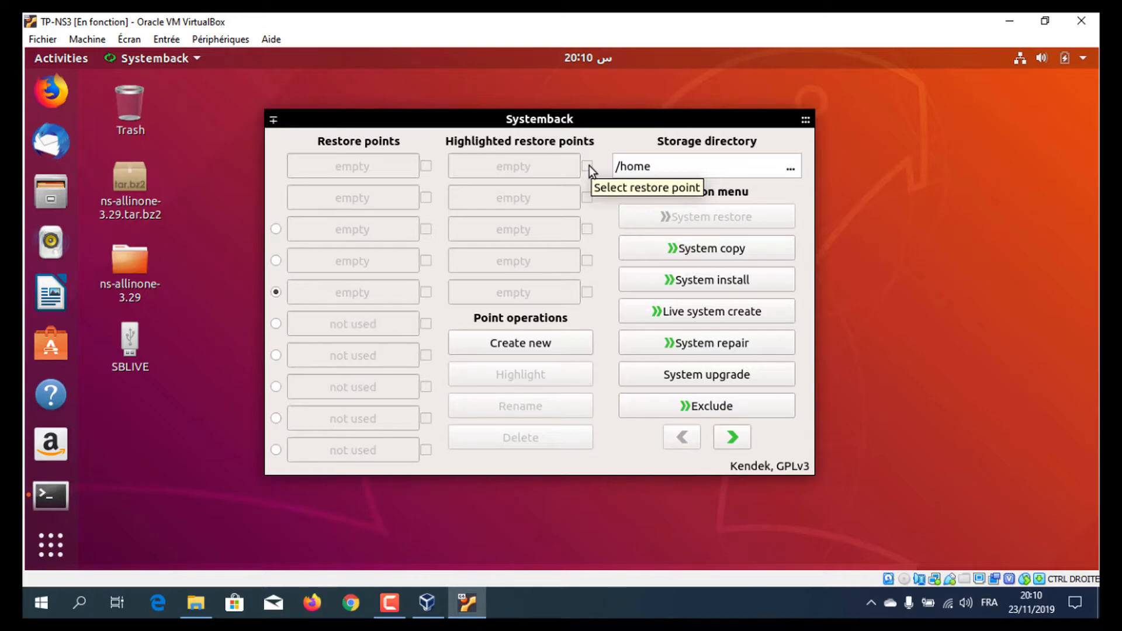
left_click(725, 316)
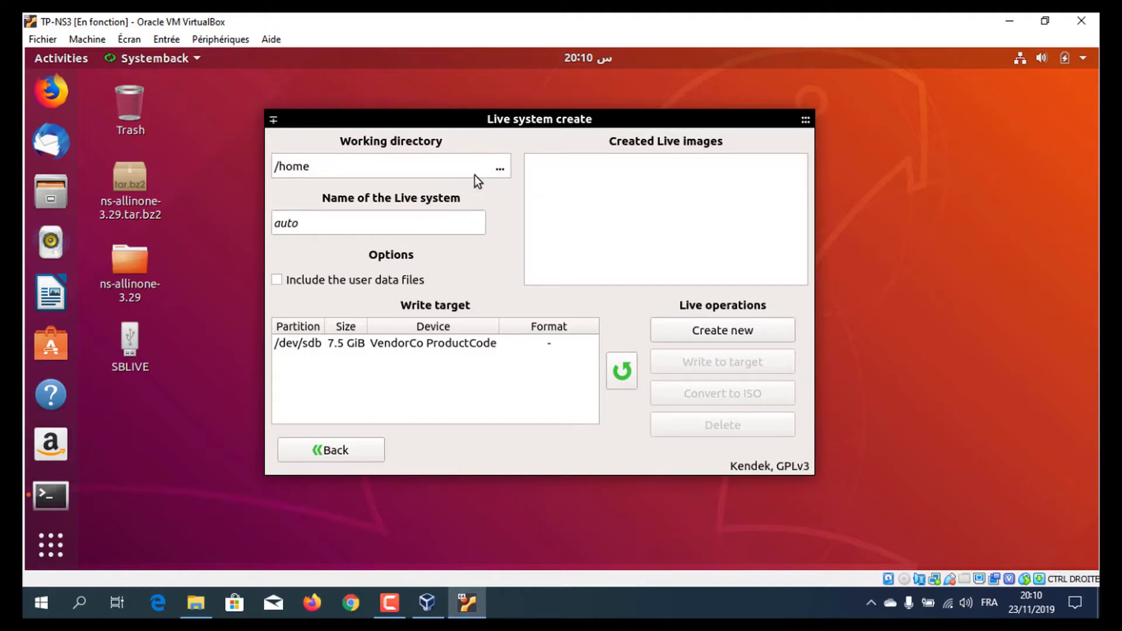
Name the Live system ns_ubuntu and include the user data files
left_click(364, 221)
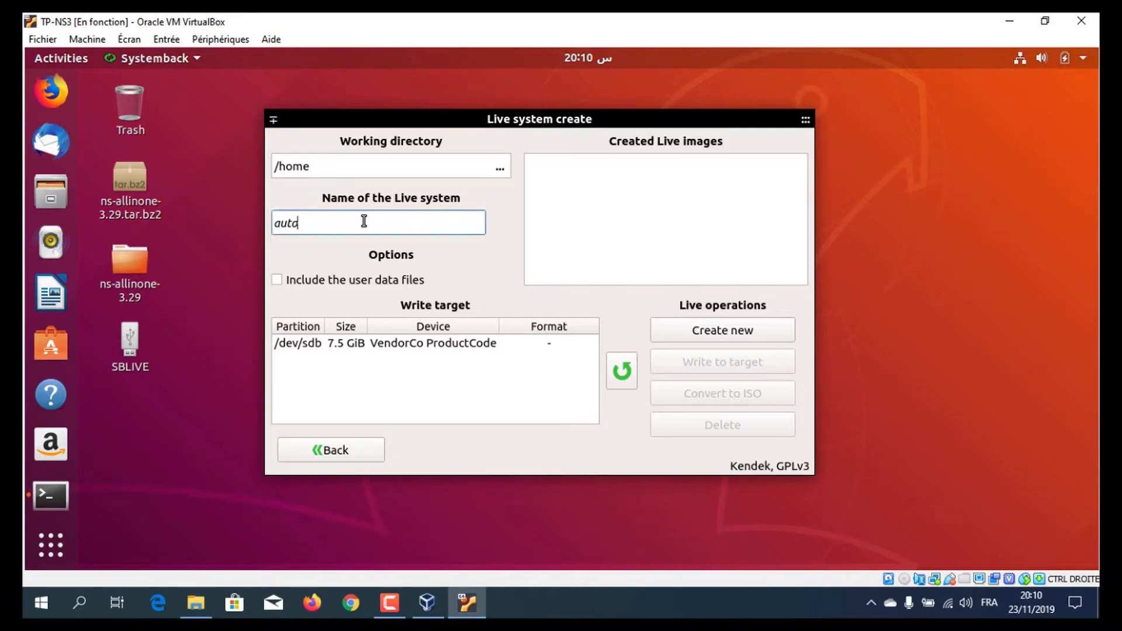
key("BackSpace")
key("BackSpace")
key("BackSpace")
key("BackSpace")
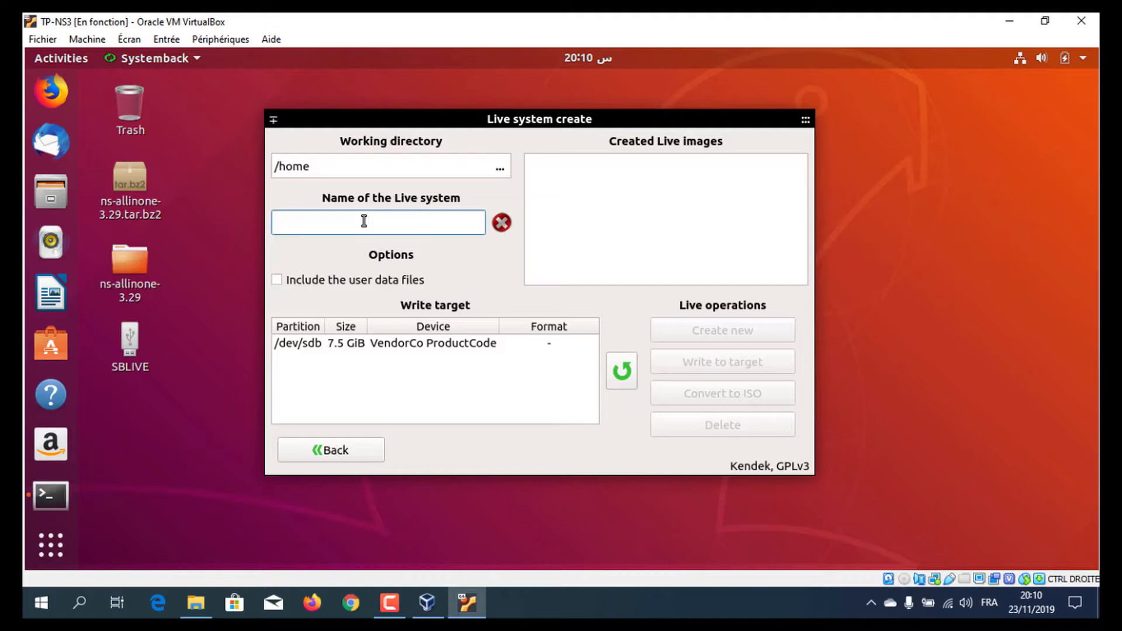
type("ns")
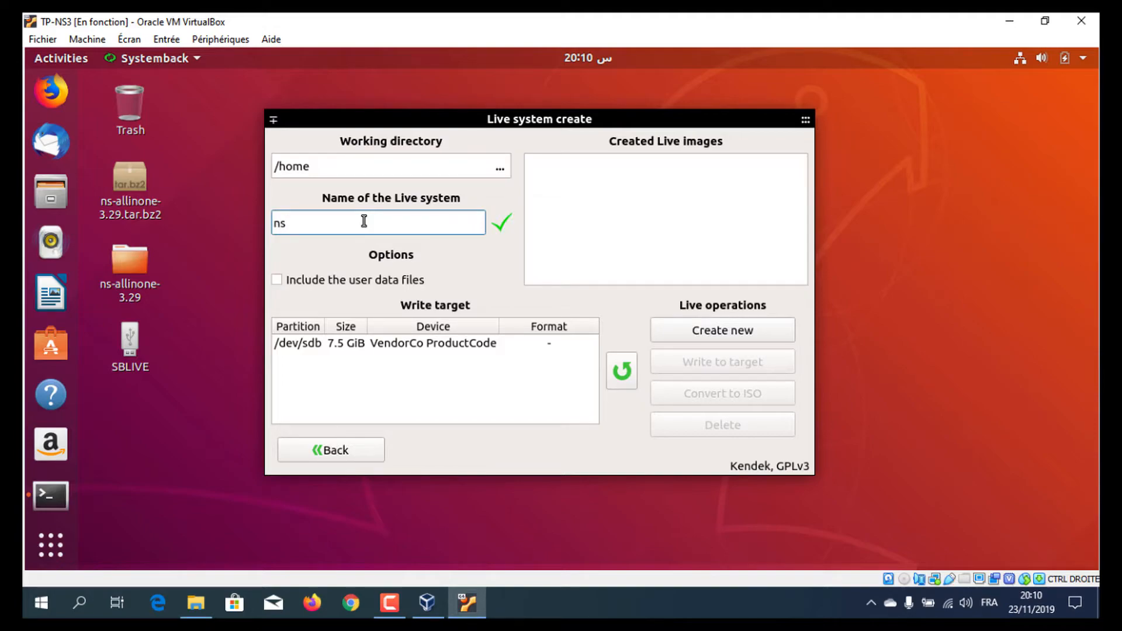
type("_ubuntu")
left_click(278, 282)
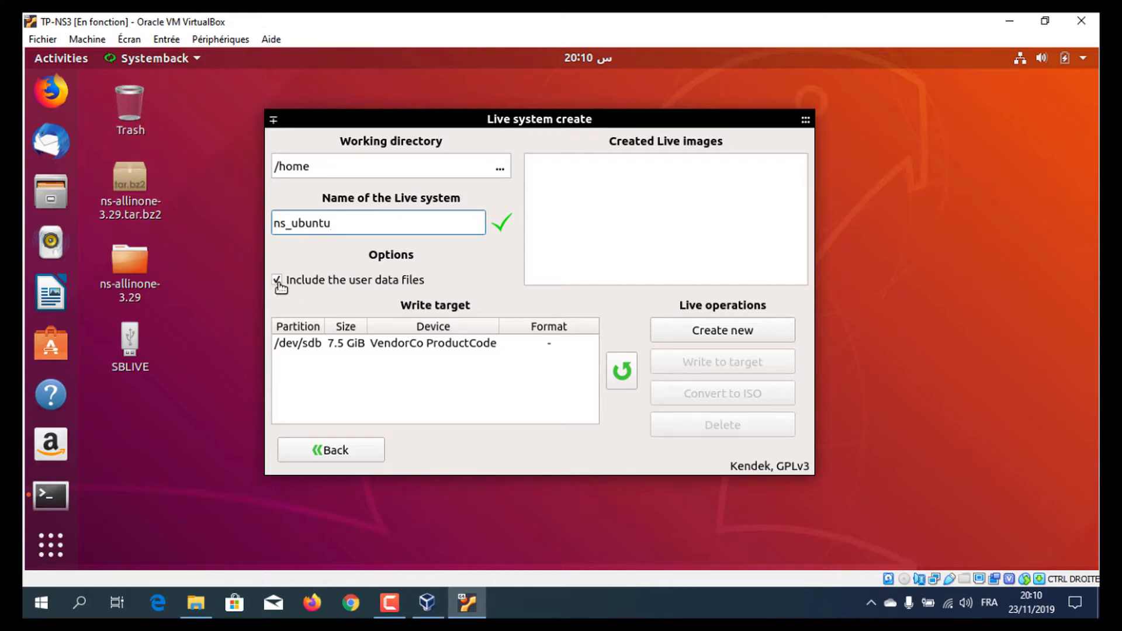
Select the 7.5 GiB /dev/sdb device as write target and start creating the new Live system
left_click(395, 344)
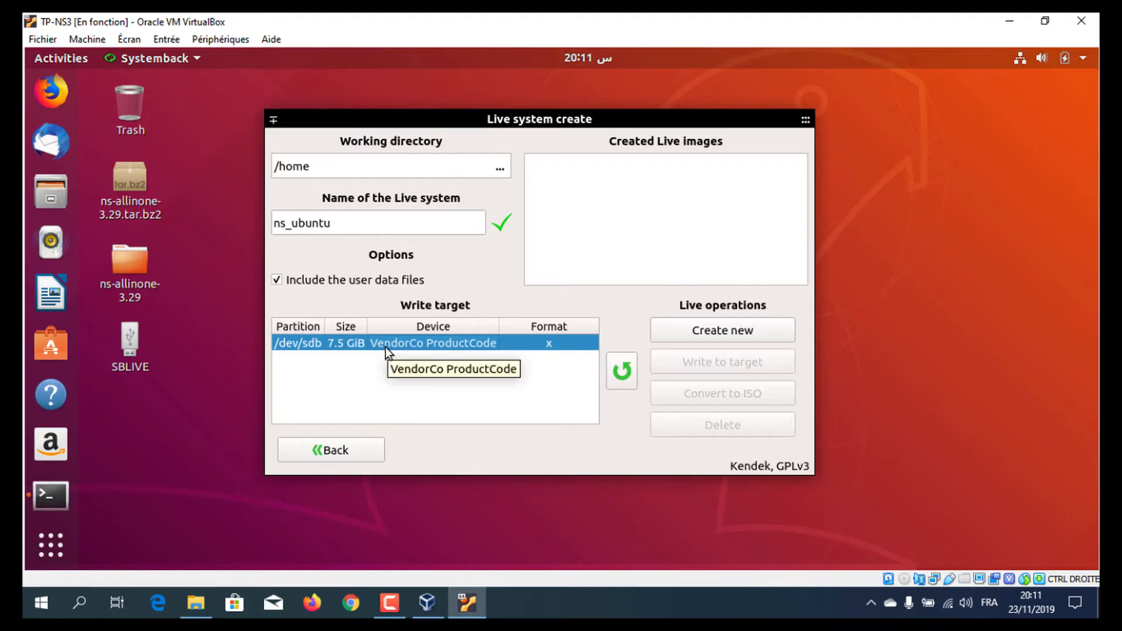
left_click(741, 338)
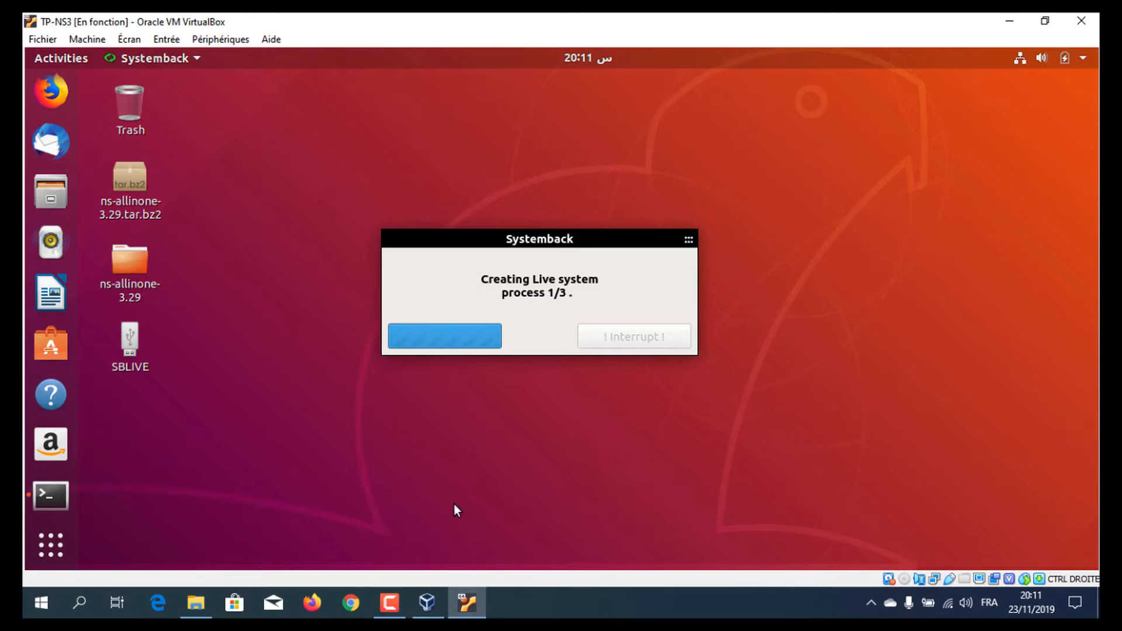
left_click(389, 603)
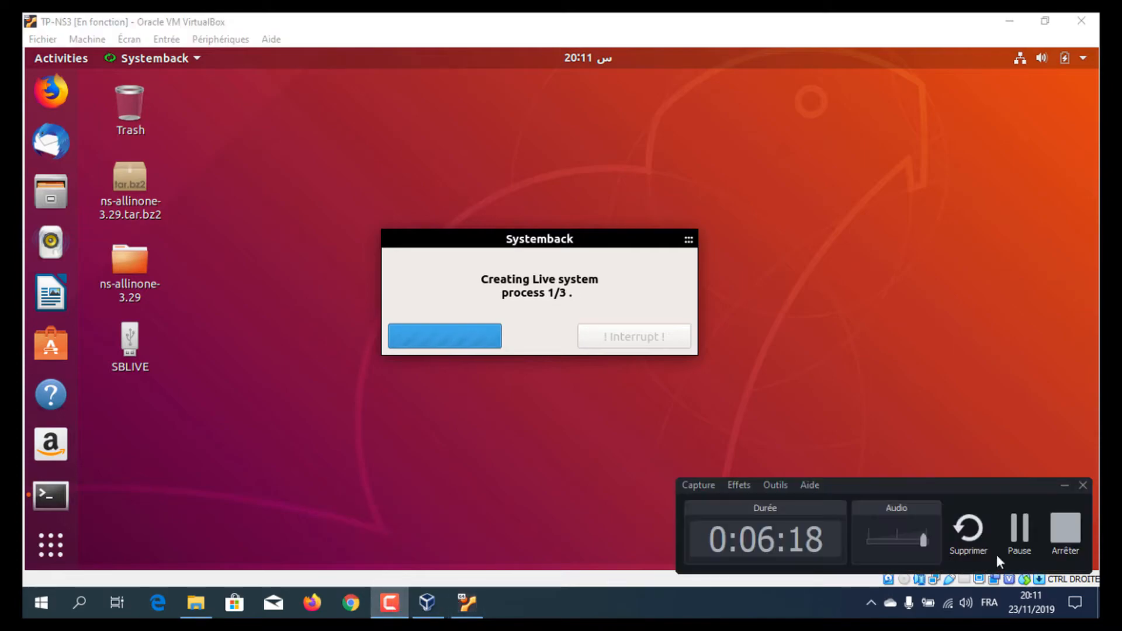
left_click(1020, 532)
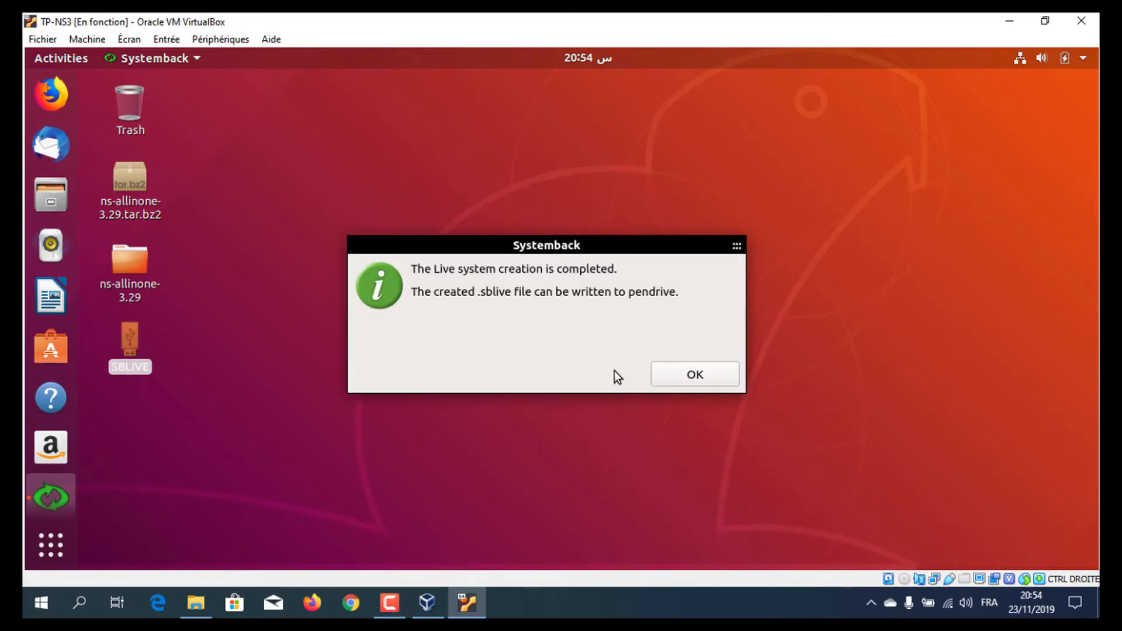
Dismiss the Live system creation notice and convert the created ns_ubuntu live image to ISO
left_click(689, 376)
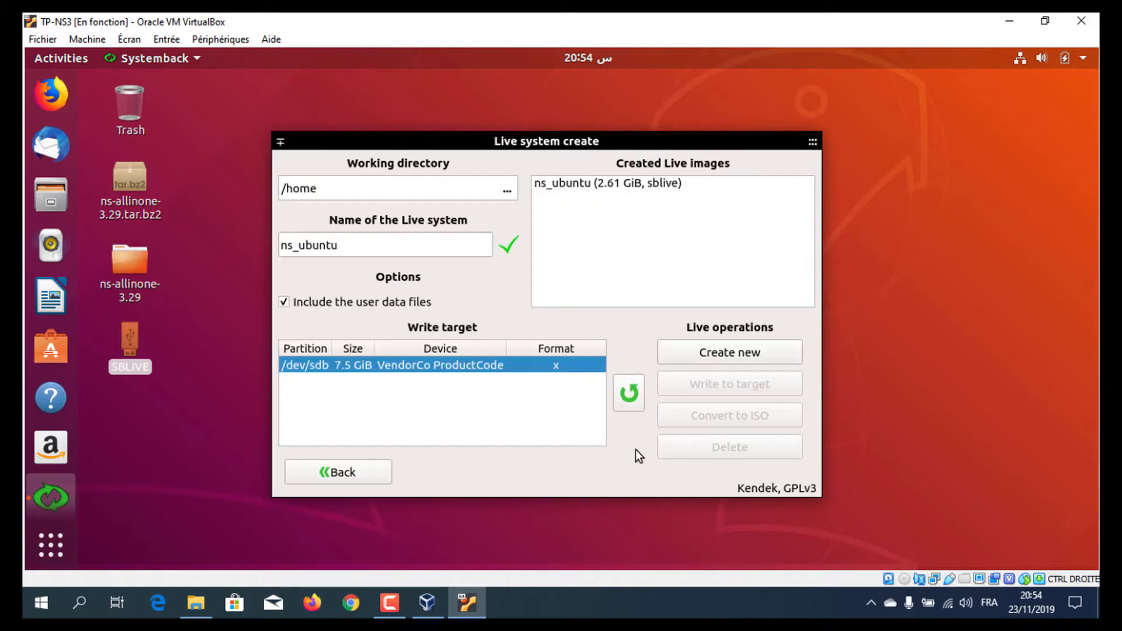
left_click(632, 184)
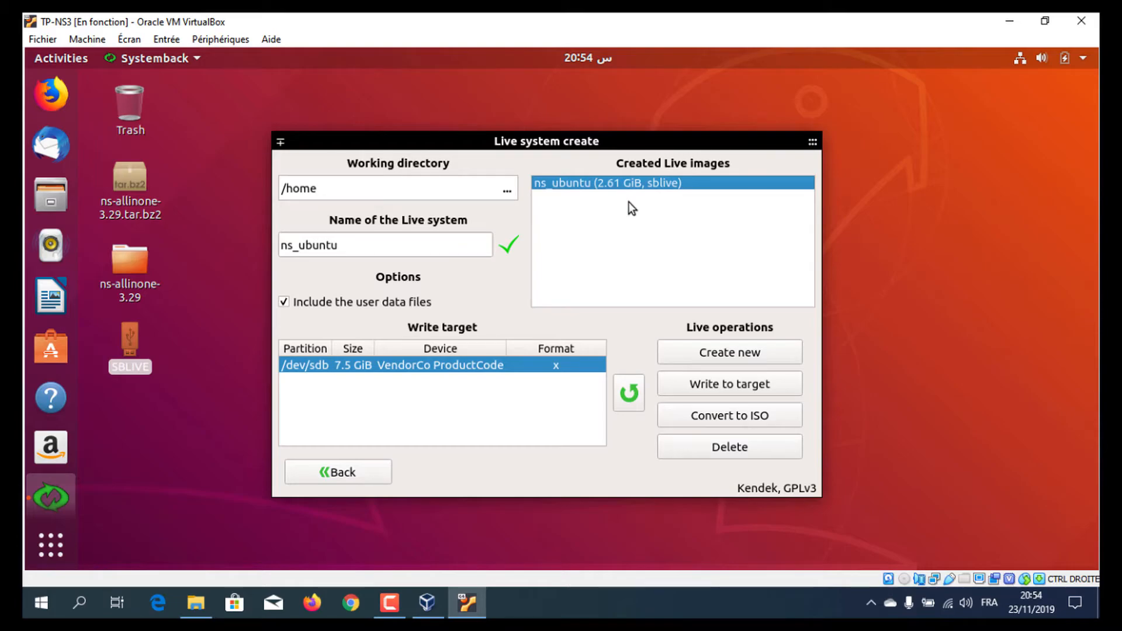
left_click(723, 416)
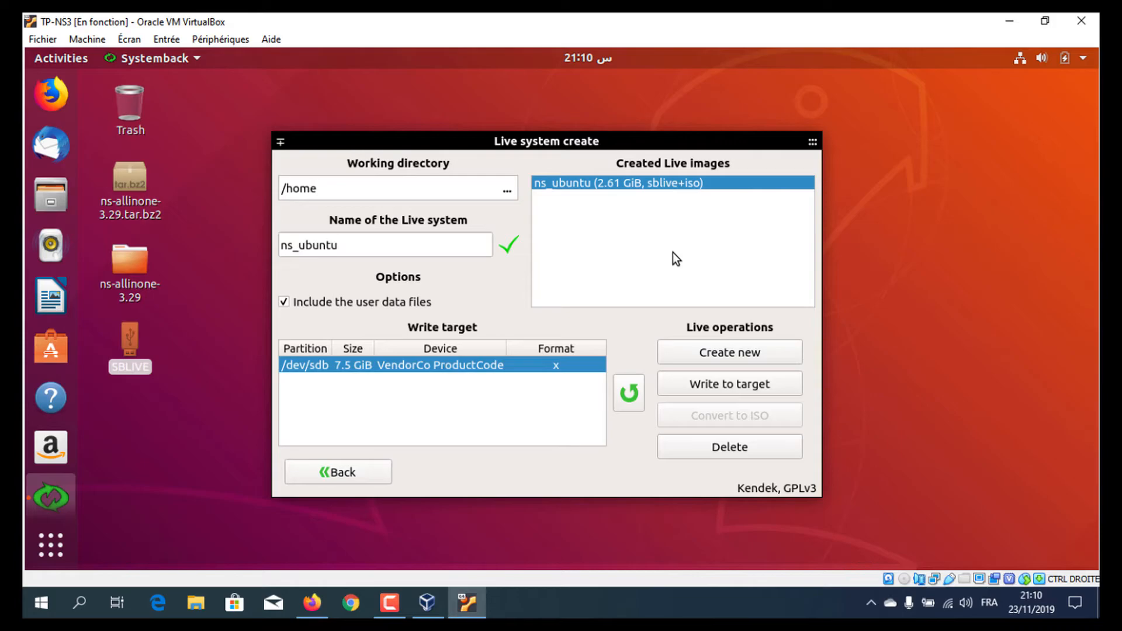
Format /dev/sdb, write the ns_ubuntu Live system image to it, and dismiss the final notice
left_click(723, 385)
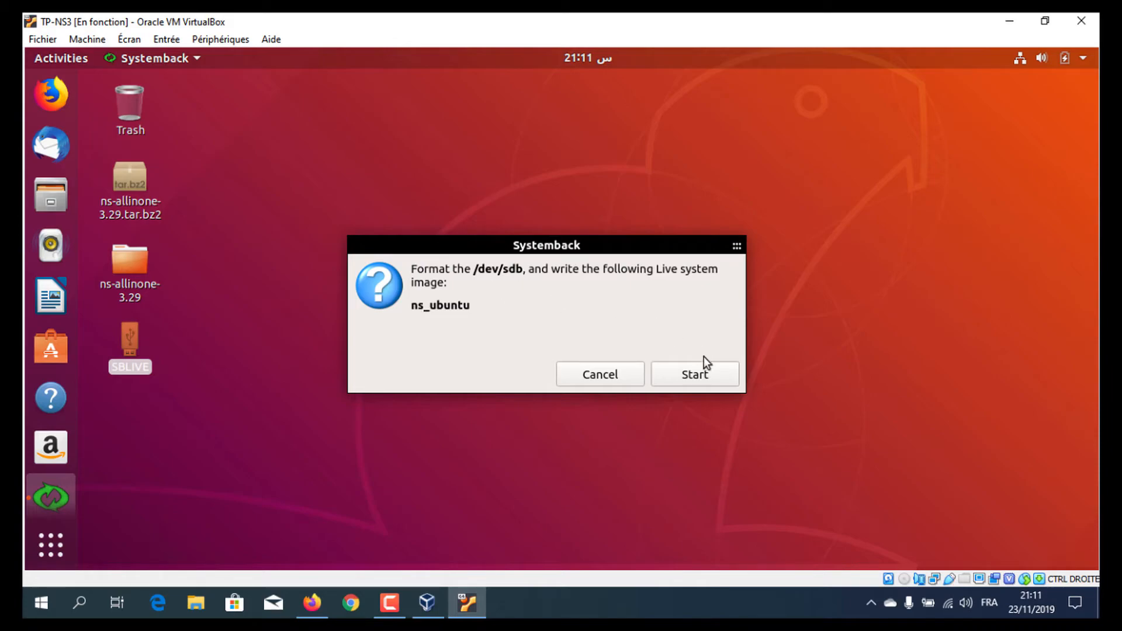
left_click(701, 379)
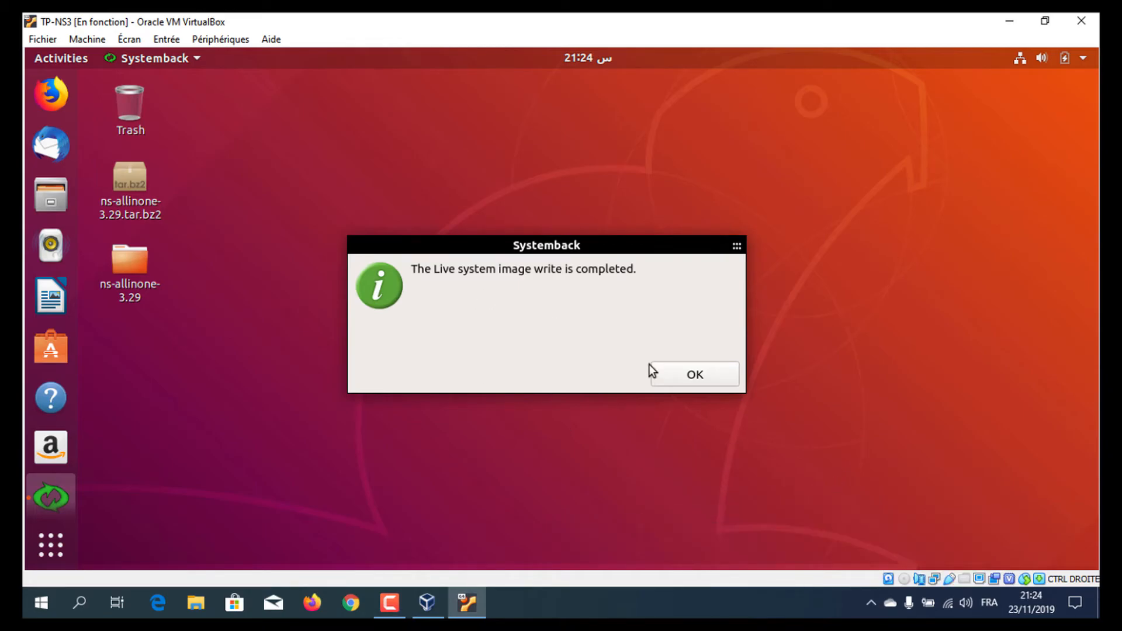
left_click(691, 380)
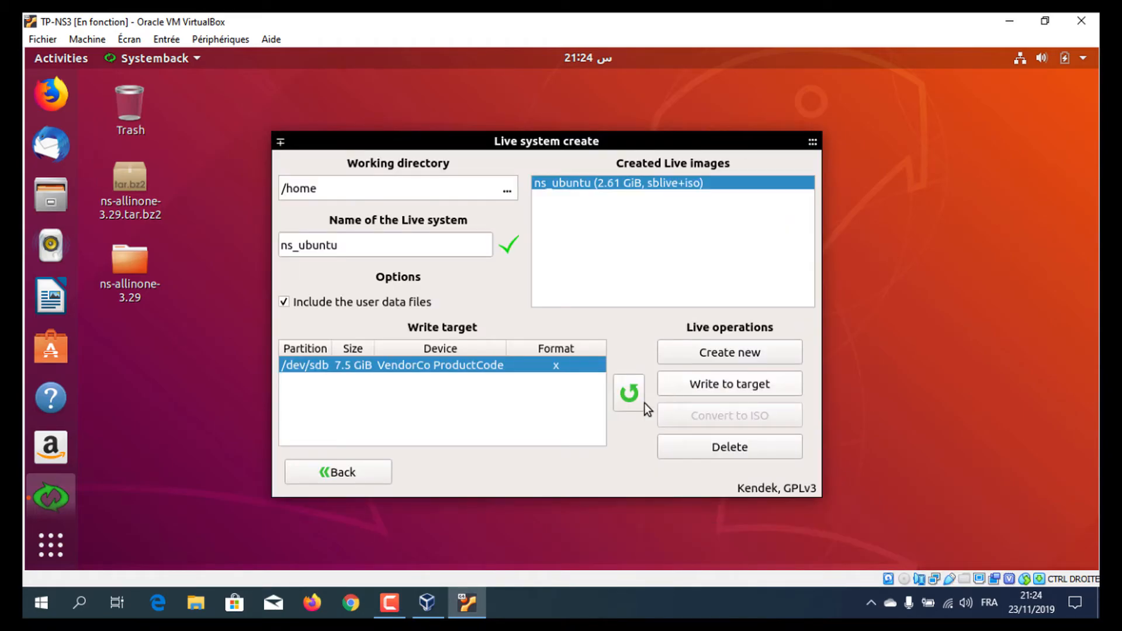
Return from Live system create to the Systemback main window and close Systemback
left_click(367, 475)
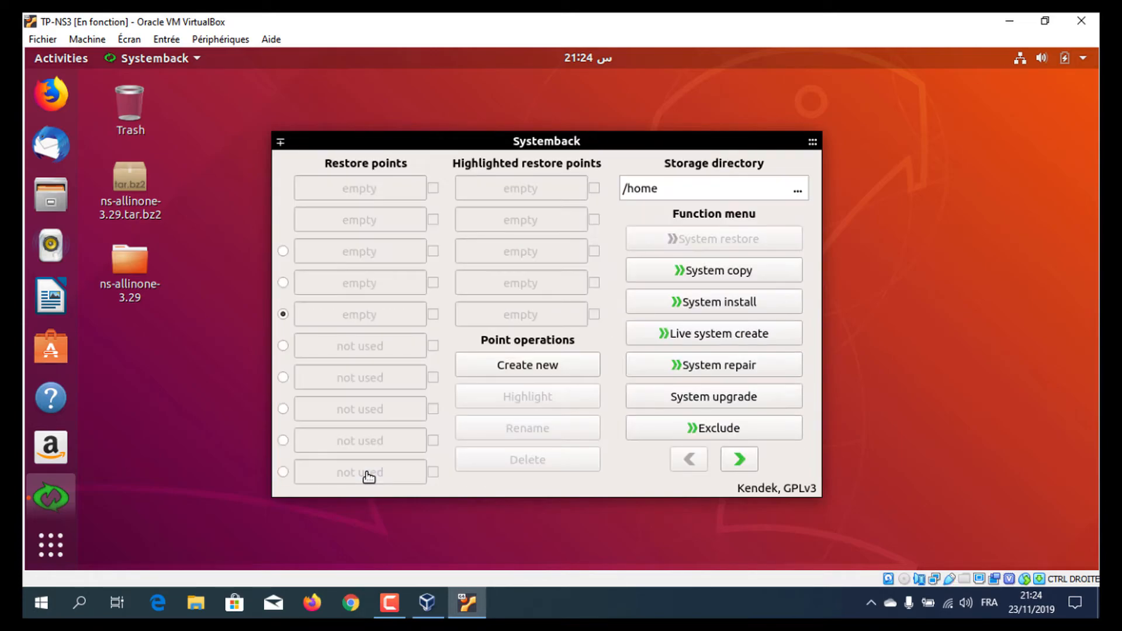
left_click(282, 142)
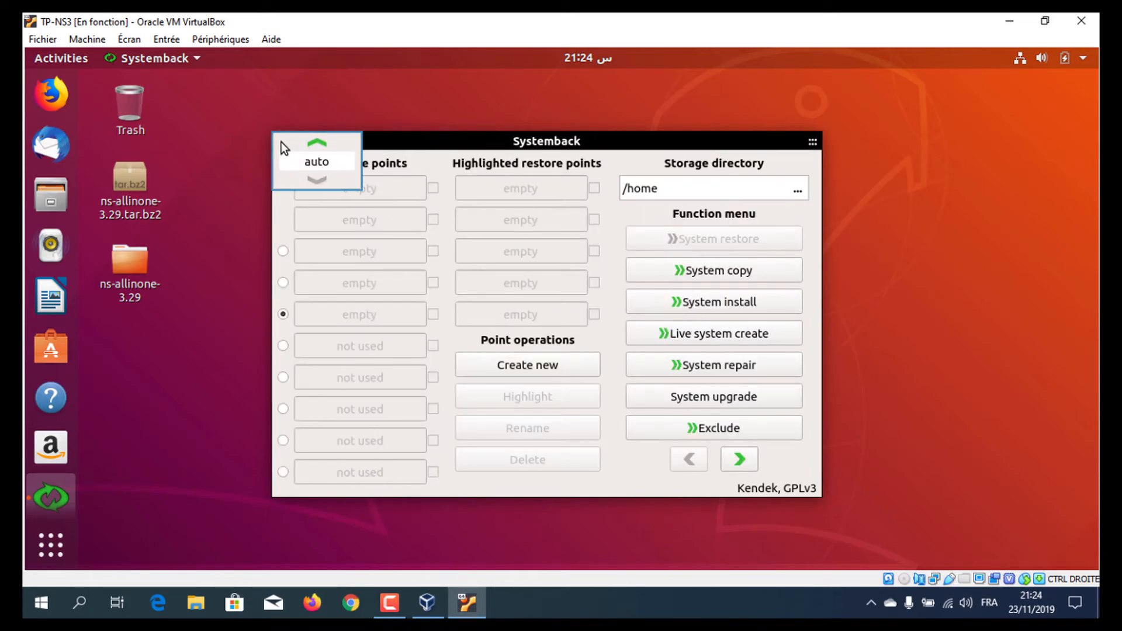
left_click(812, 148)
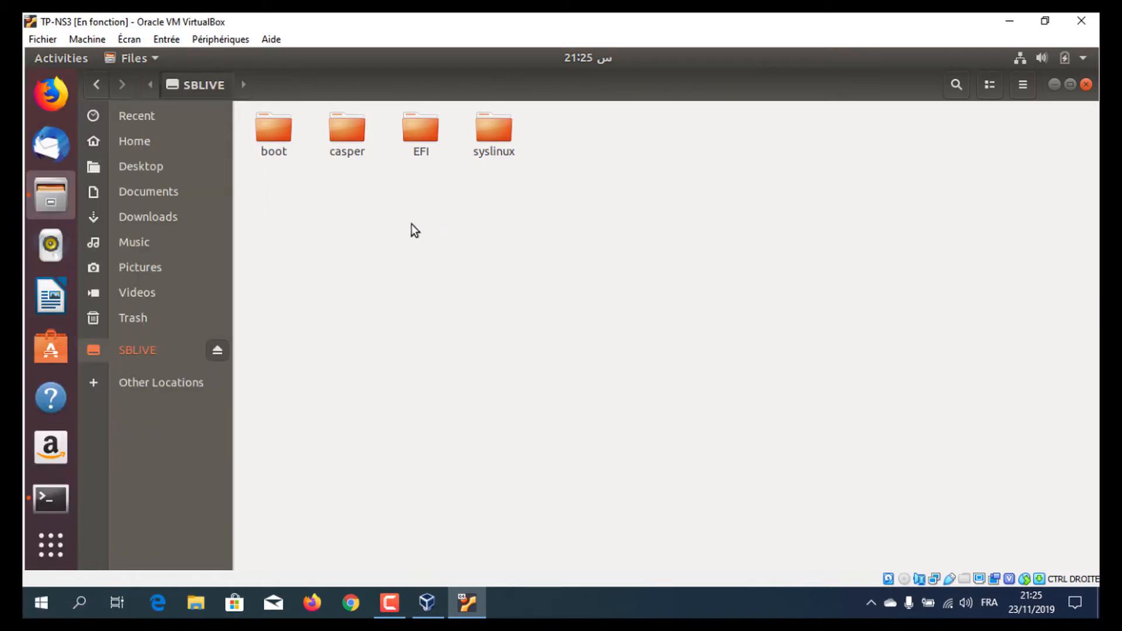
left_click_drag(514, 204, 330, 221)
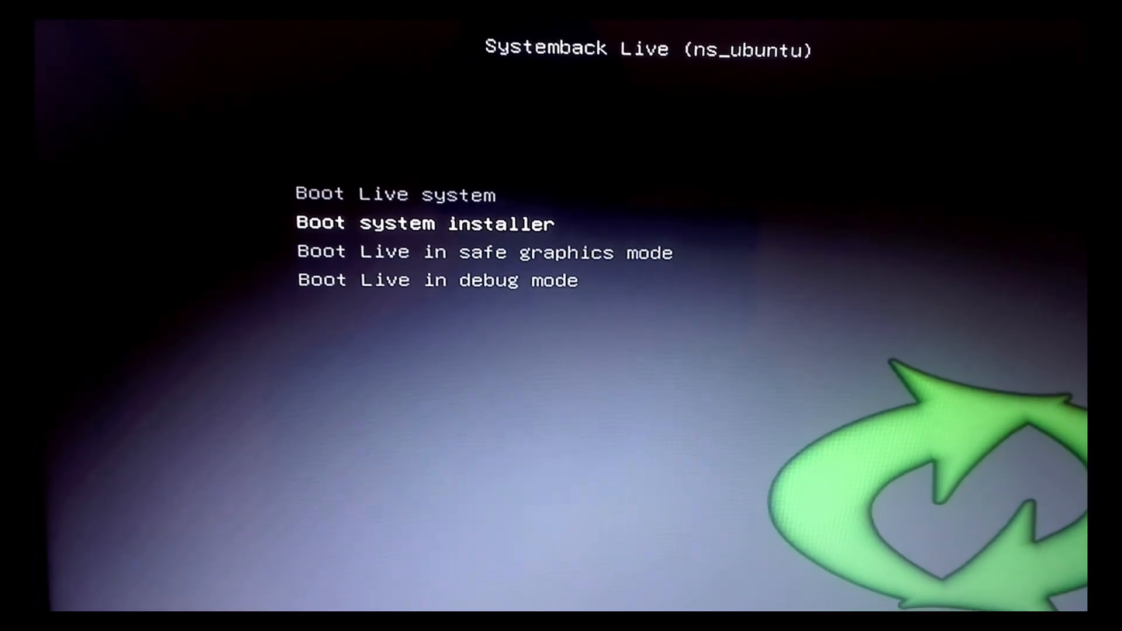
Choose Boot Live system in the Systemback Live (ns_ubuntu) boot menu and start it
key("Up")
key("Down")
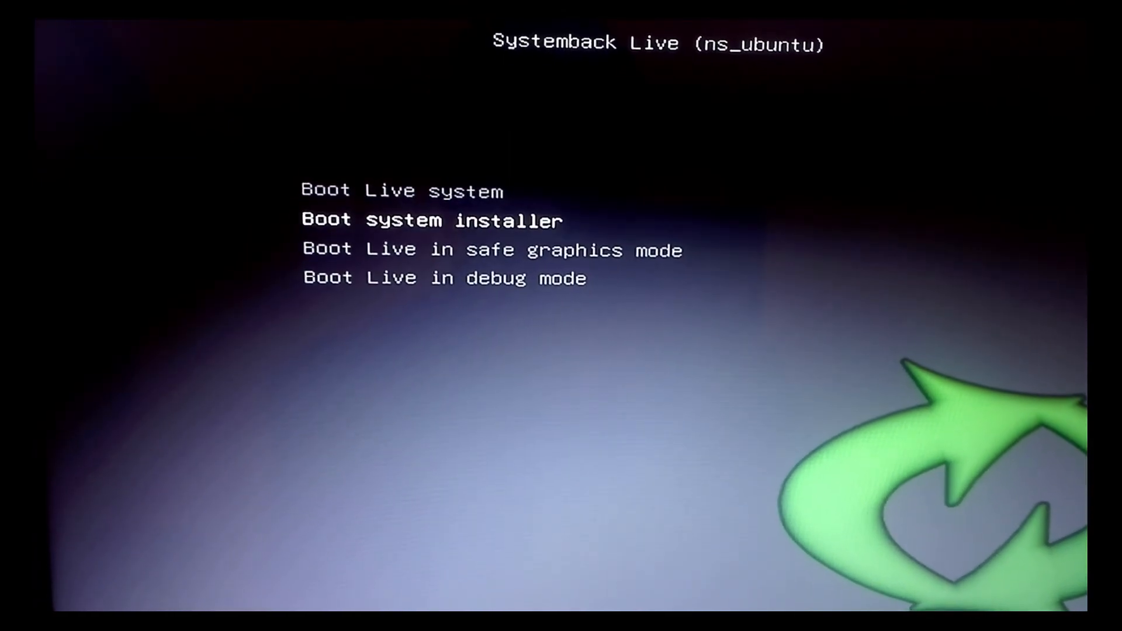
key("Up")
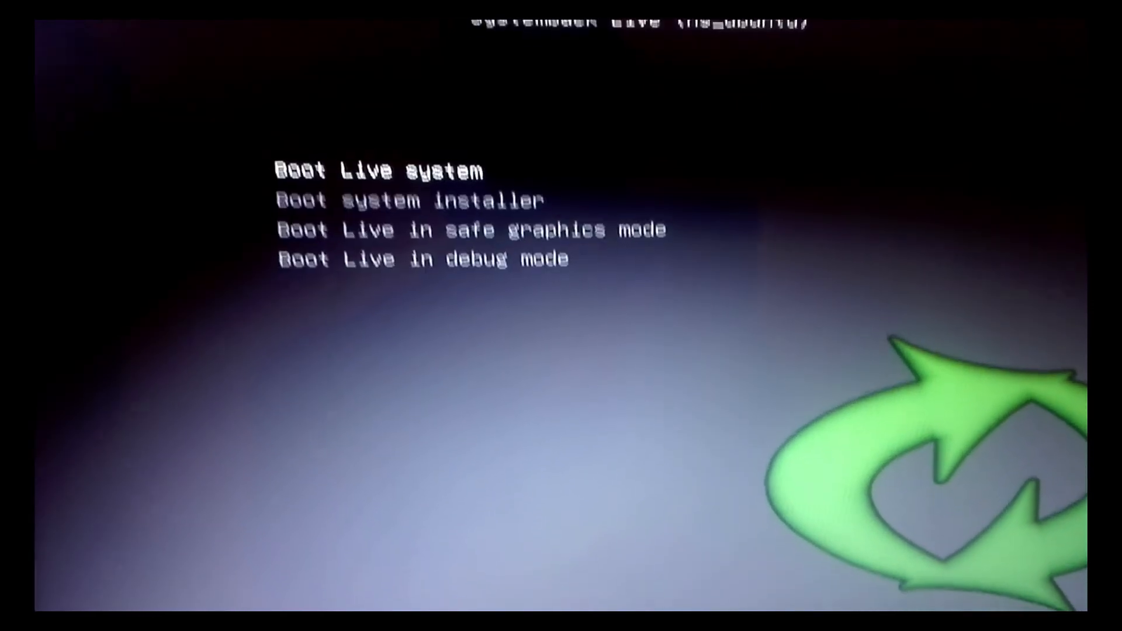
key("Return")
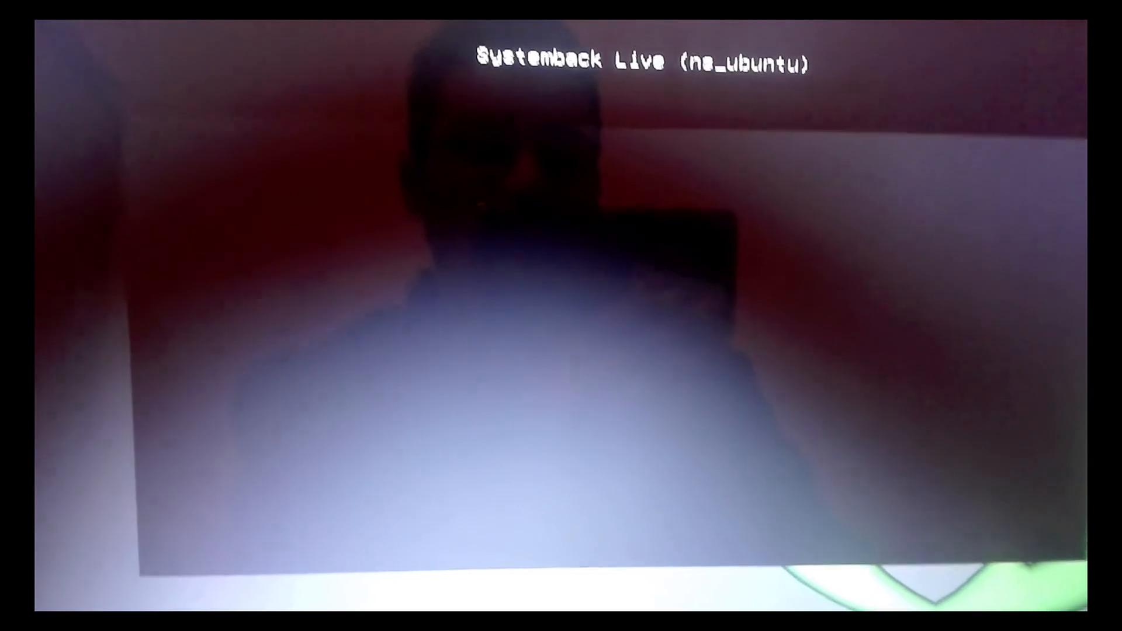